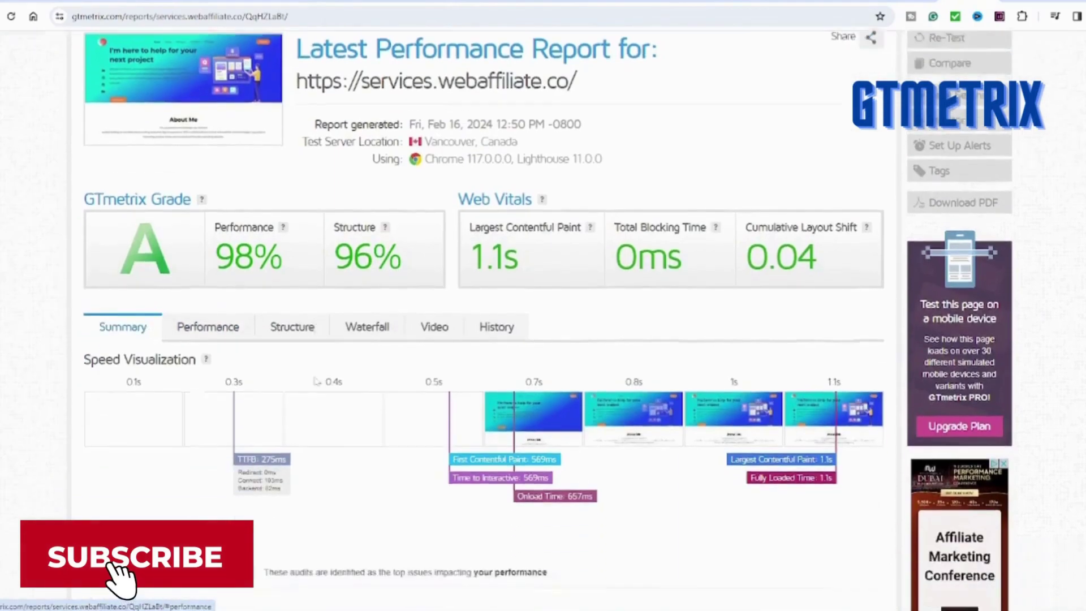
- Review the performance metrics in the GTmetrix report for services.webaffiliate.co
{"action": "scroll", "coordinate": [315, 380], "scroll_direction": "up", "scroll_amount": 5}
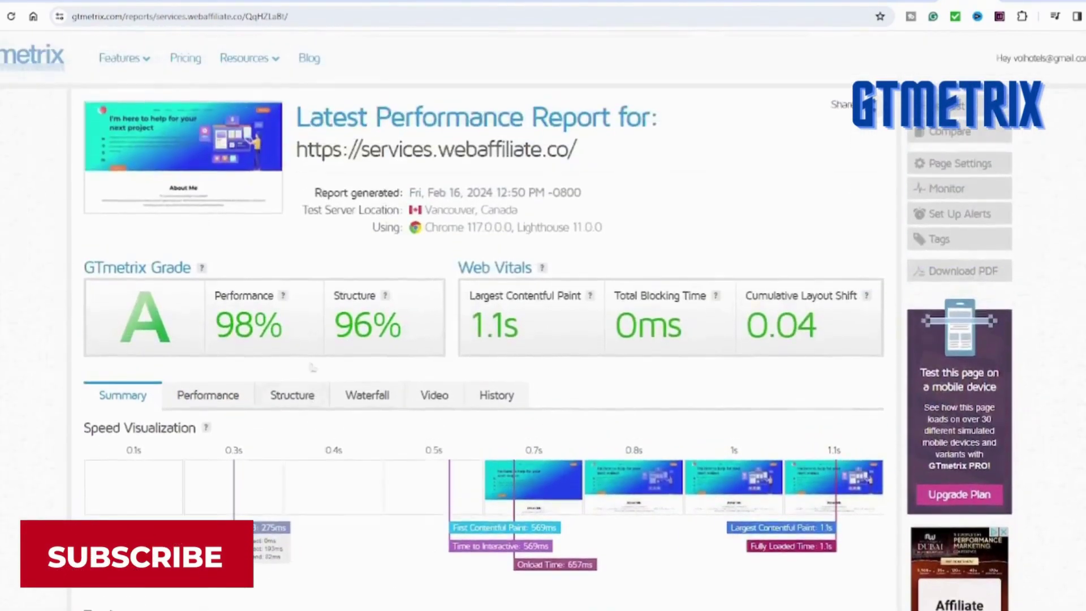
{"action": "left_click", "coordinate": [209, 394]}
{"action": "scroll", "coordinate": [495, 387], "scroll_direction": "down", "scroll_amount": 3}
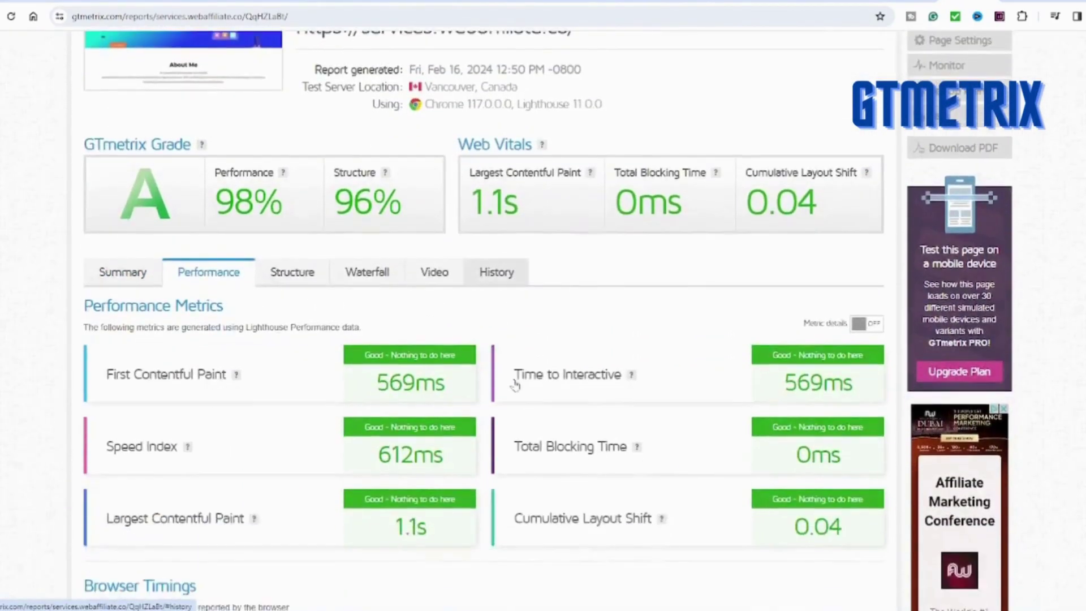
{"action": "scroll", "coordinate": [531, 385], "scroll_direction": "up", "scroll_amount": 2}
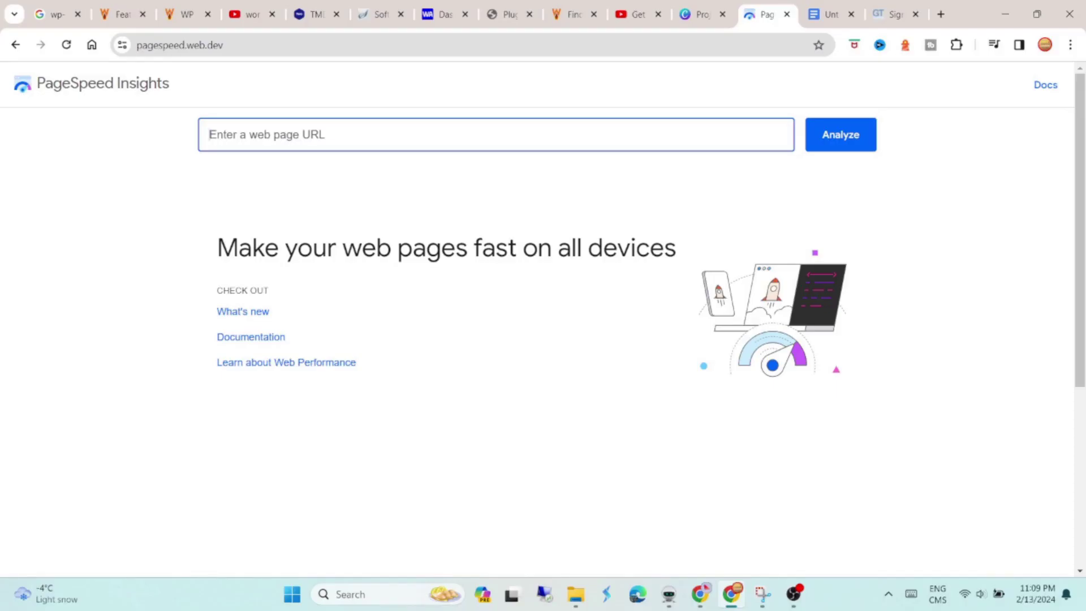
{"action": "type", "text": "https://services.webaffiliate.co/"}
{"action": "left_click", "coordinate": [849, 135]}
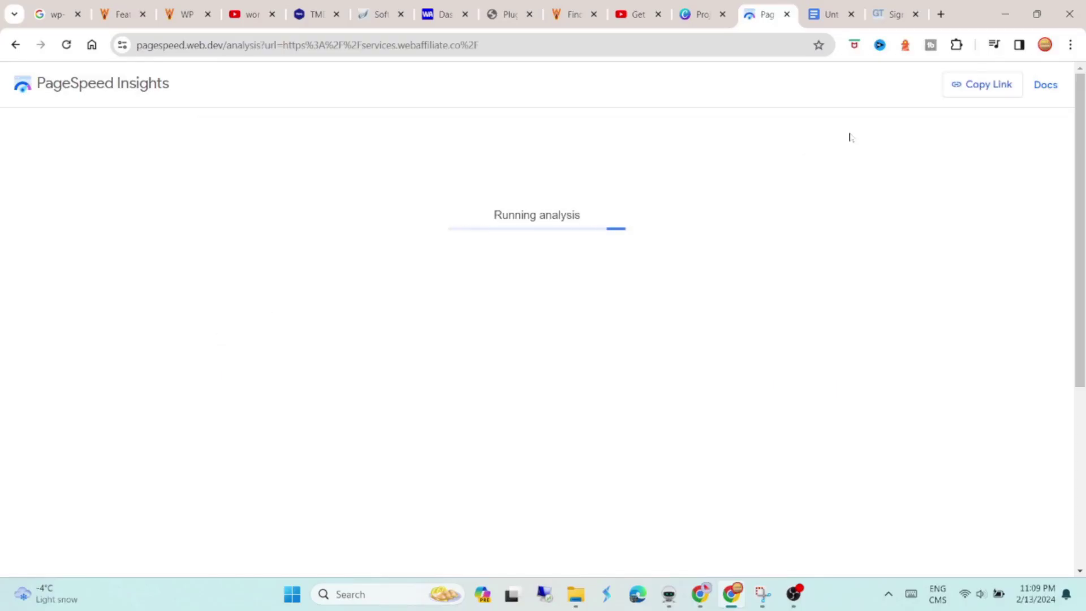
{"action": "left_click", "coordinate": [915, 14]}
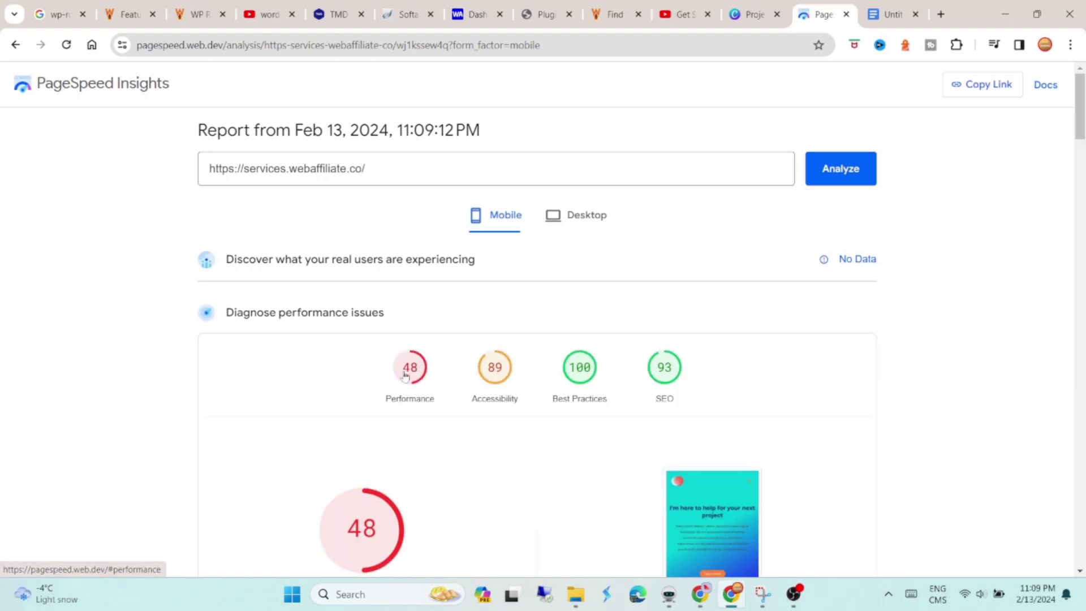
{"action": "left_click", "coordinate": [405, 374]}
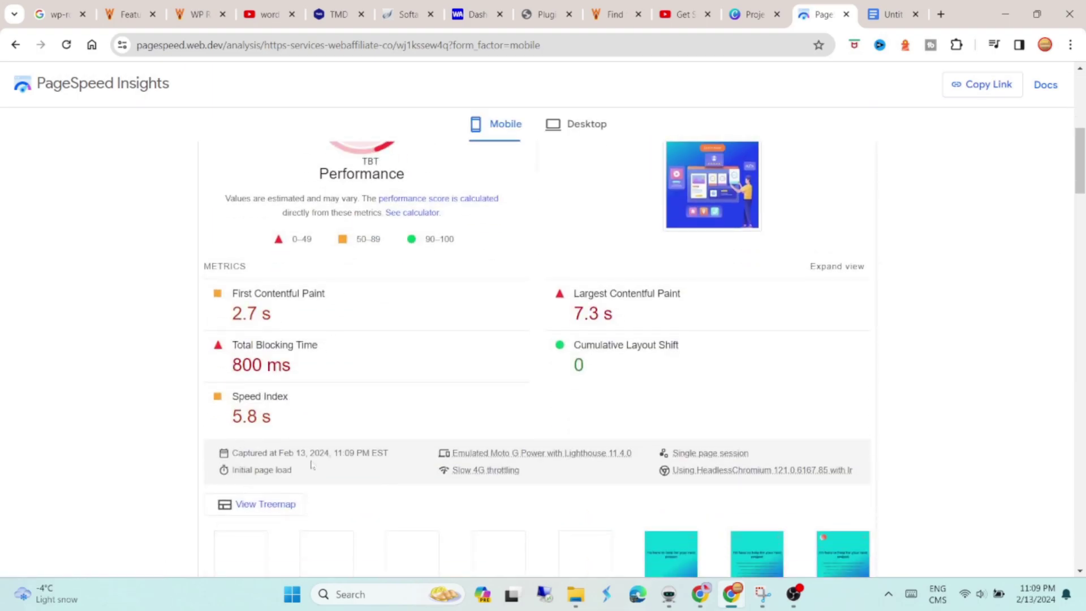
{"action": "scroll", "coordinate": [283, 483], "scroll_direction": "down", "scroll_amount": 3}
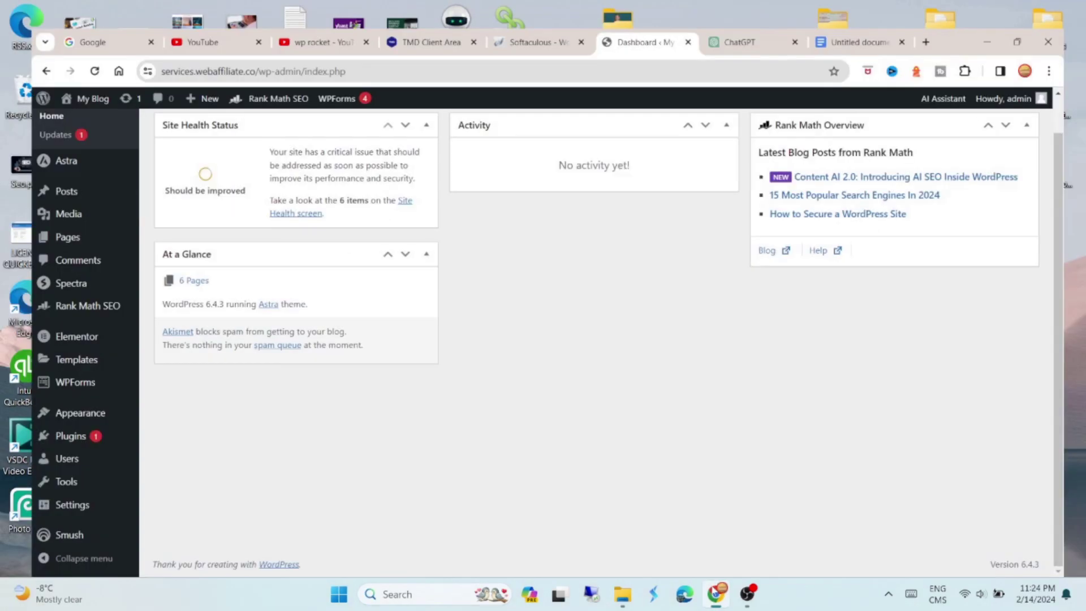
- Upload wp-rocket.zip from the Downloads folder to the WordPress site as a new plugin and install it
{"action": "scroll", "coordinate": [201, 202], "scroll_direction": "up", "scroll_amount": 1}
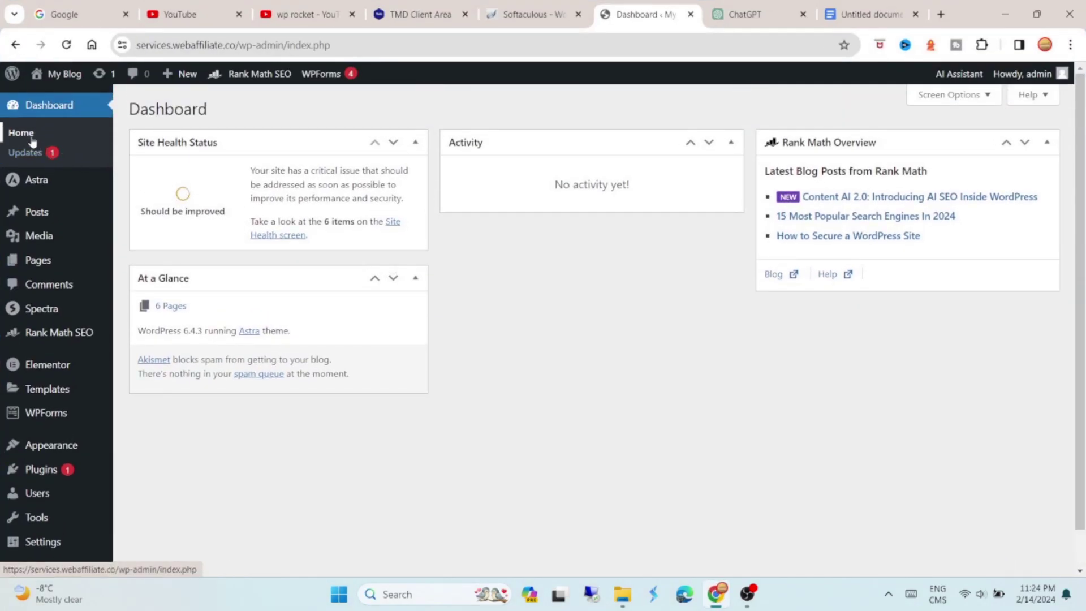
{"action": "scroll", "coordinate": [76, 288], "scroll_direction": "down", "scroll_amount": 1}
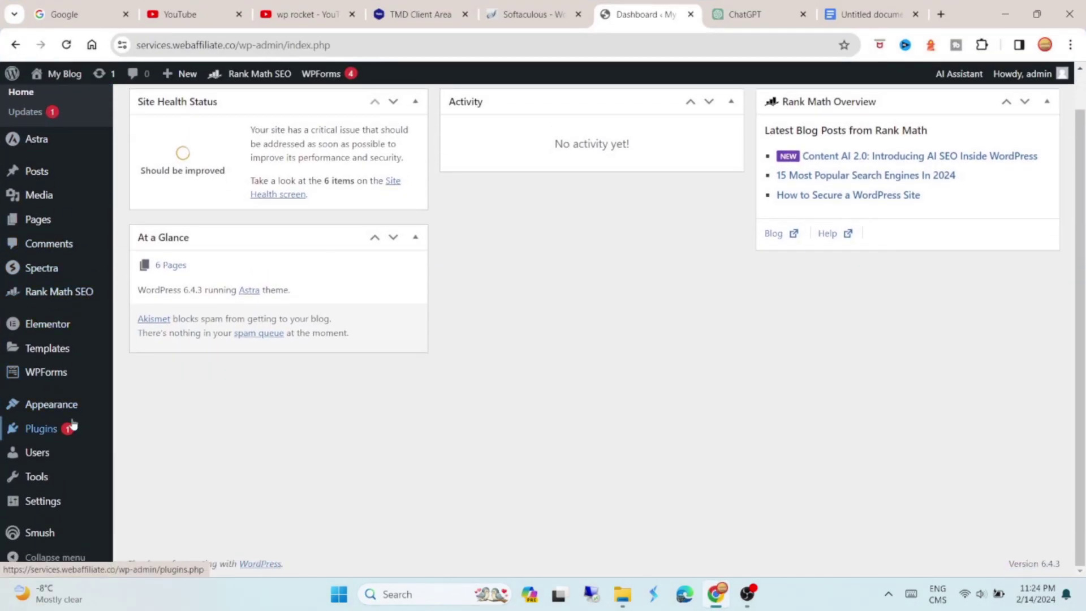
{"action": "mouse_move", "coordinate": [68, 429]}
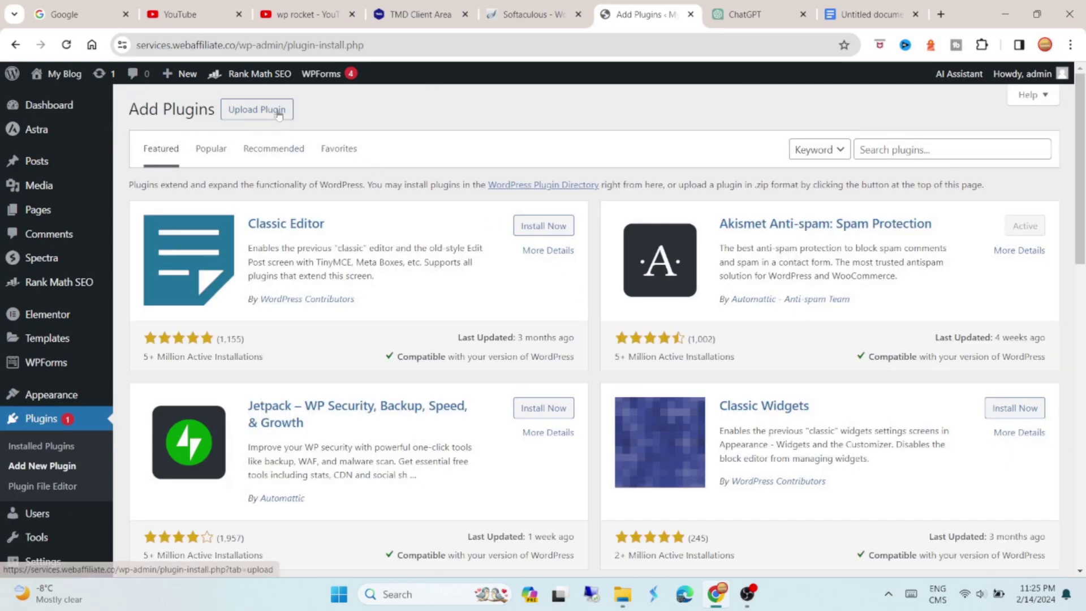
{"action": "left_click", "coordinate": [265, 109]}
{"action": "left_click", "coordinate": [511, 245]}
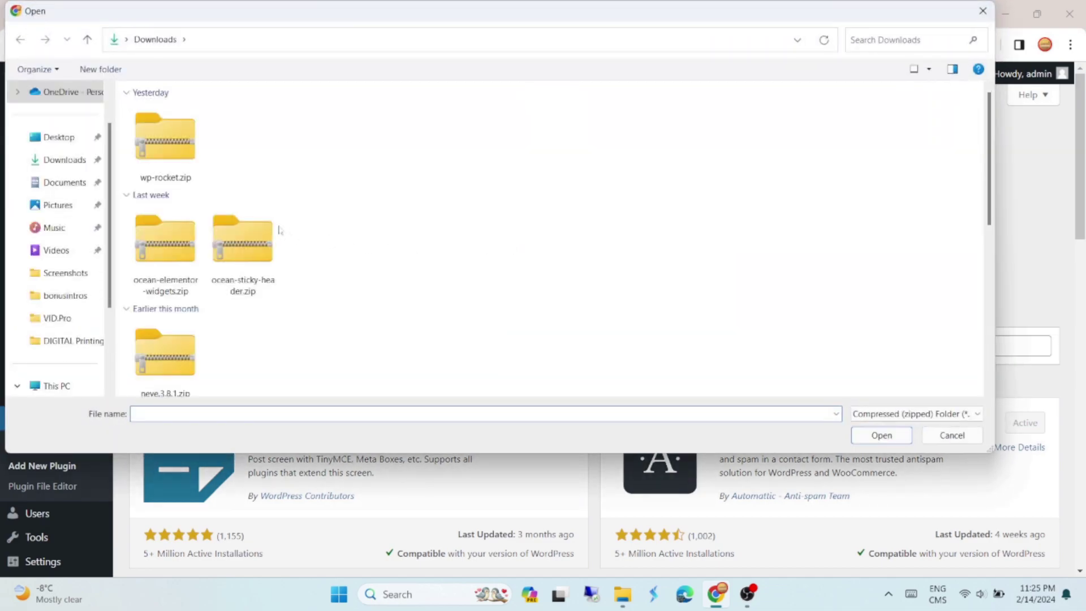
{"action": "double_click", "coordinate": [190, 155]}
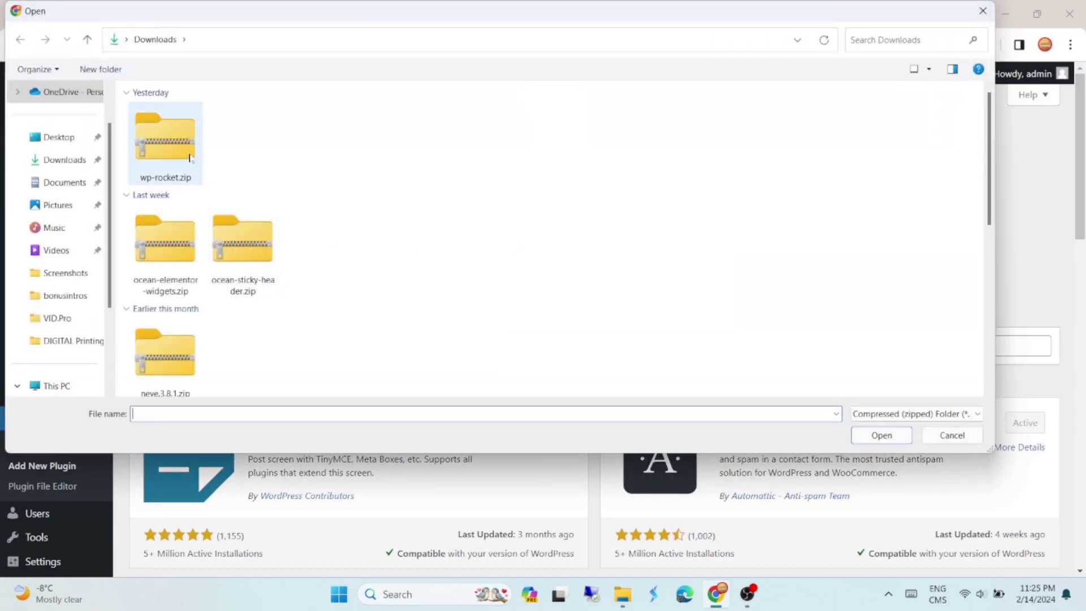
{"action": "left_click", "coordinate": [691, 237]}
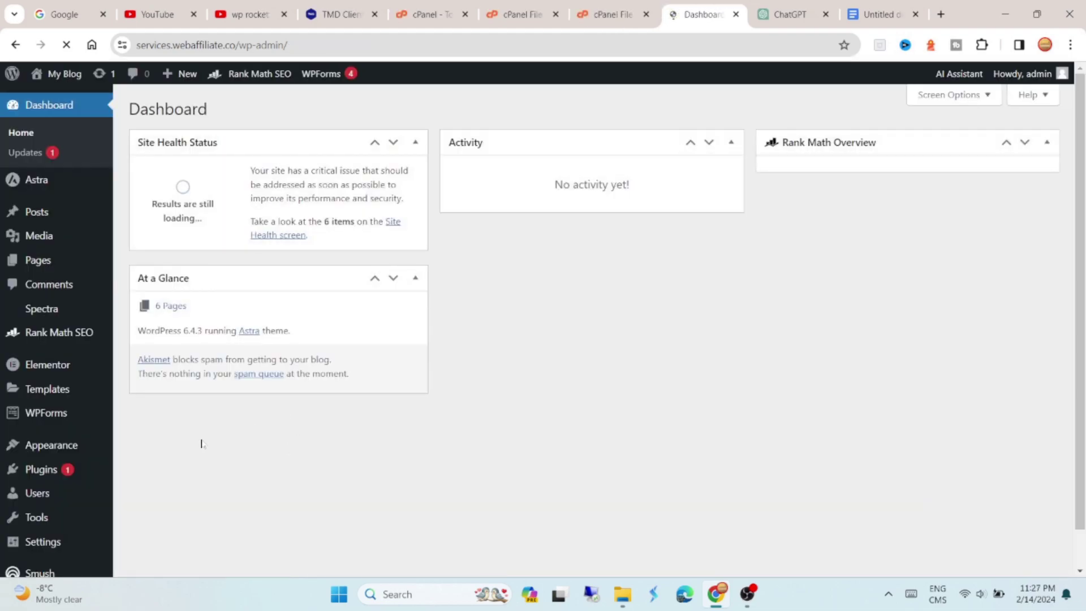
- Find WP Rocket among the installed WordPress plugins and activate it
{"action": "scroll", "coordinate": [92, 423], "scroll_direction": "down", "scroll_amount": 1}
{"action": "mouse_move", "coordinate": [111, 423]}
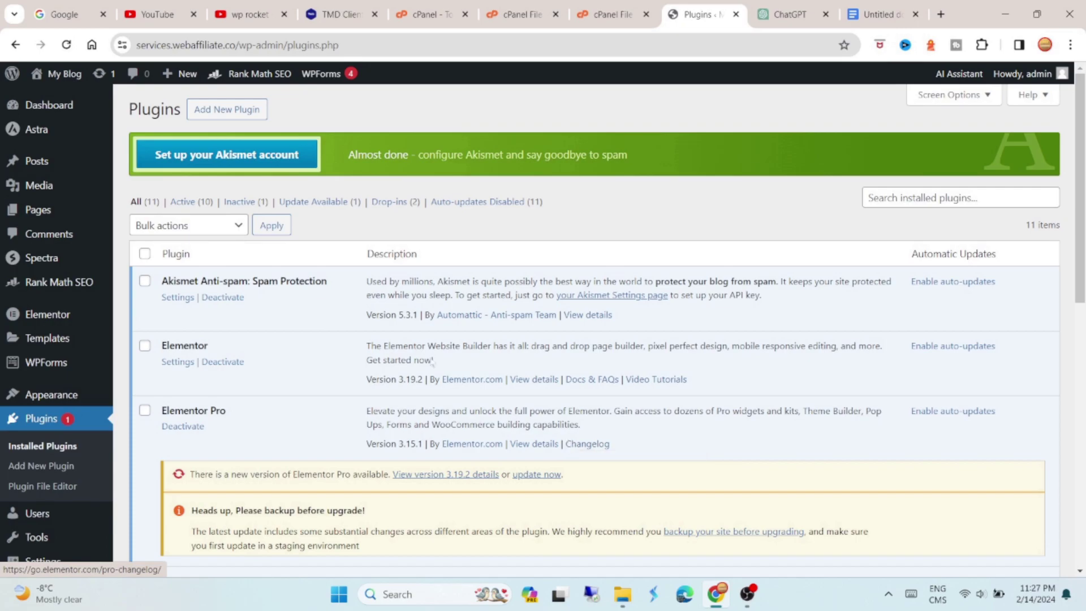
{"action": "scroll", "coordinate": [572, 443], "scroll_direction": "down", "scroll_amount": 5}
{"action": "scroll", "coordinate": [294, 306], "scroll_direction": "down", "scroll_amount": 6}
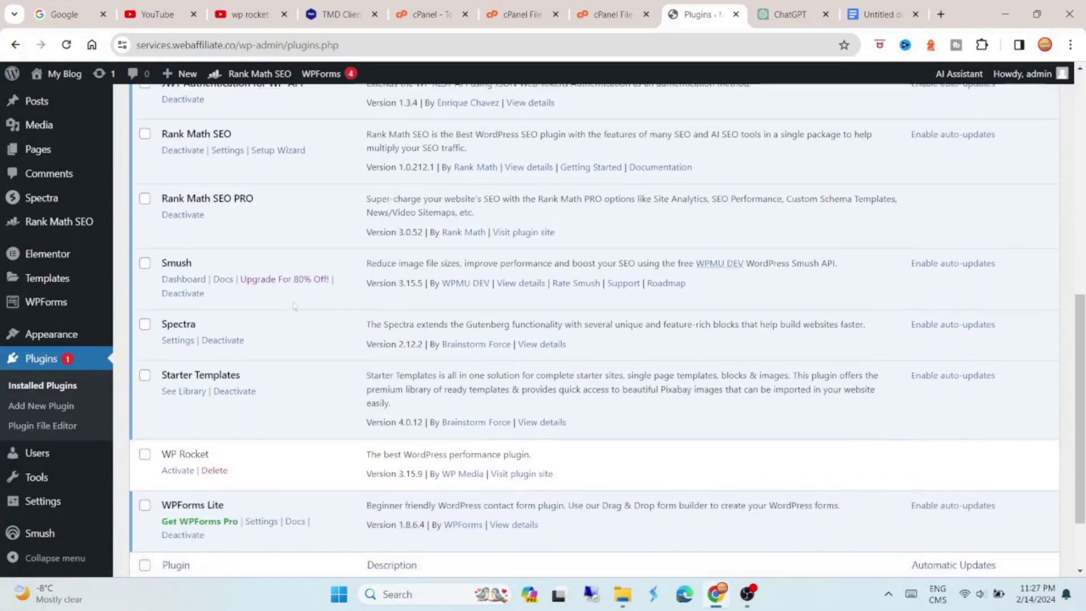
{"action": "scroll", "coordinate": [293, 306], "scroll_direction": "down", "scroll_amount": 1}
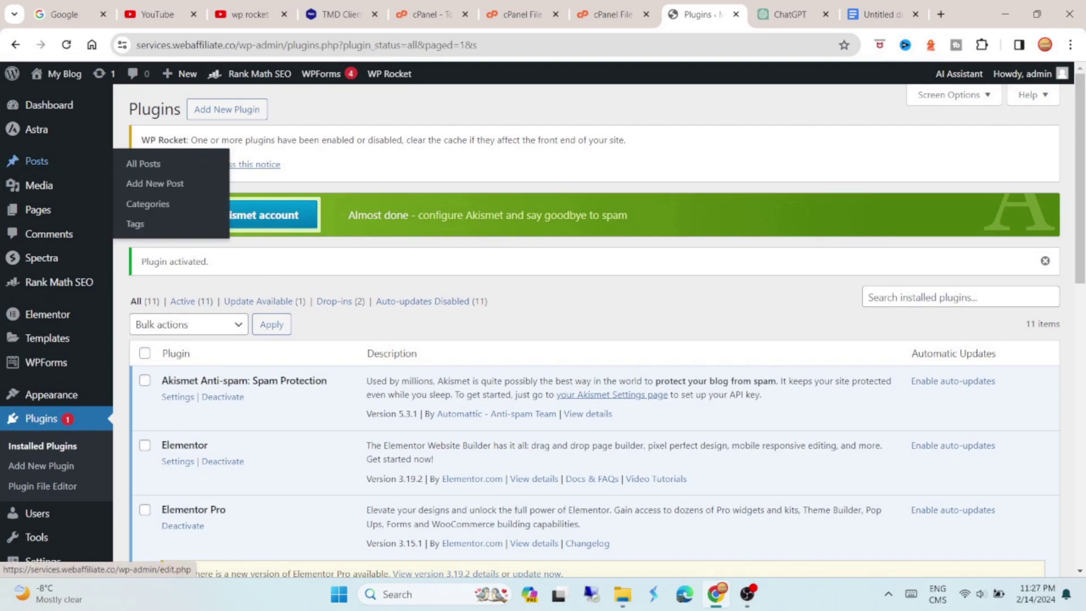
- Dismiss the WP Rocket cache notice and open the settings of the WP Rocket plugin
{"action": "left_click", "coordinate": [252, 166]}
{"action": "scroll", "coordinate": [410, 353], "scroll_direction": "down", "scroll_amount": 10}
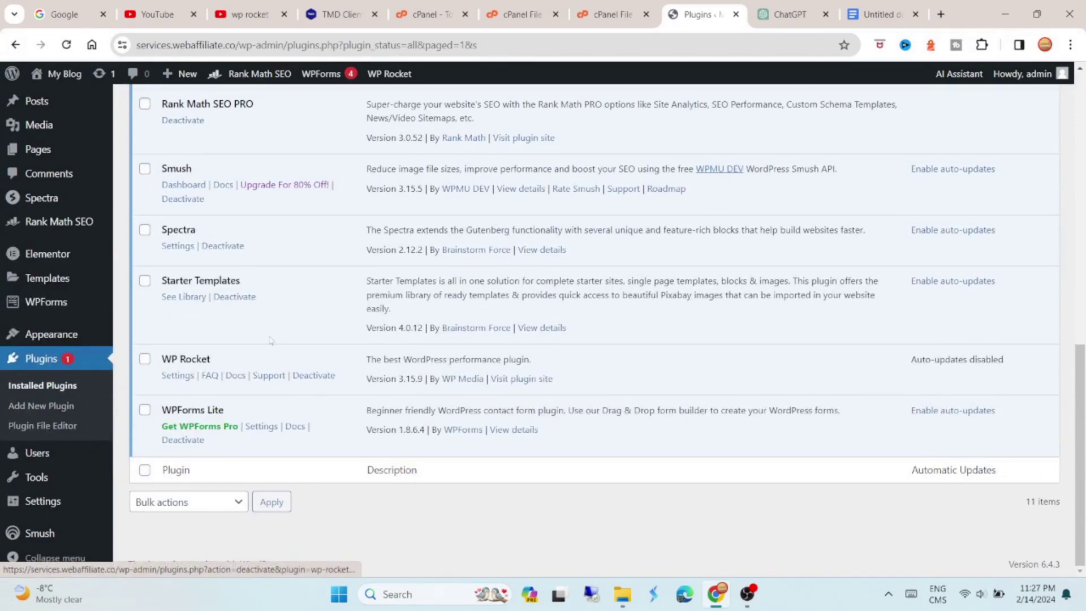
{"action": "left_click", "coordinate": [179, 377]}
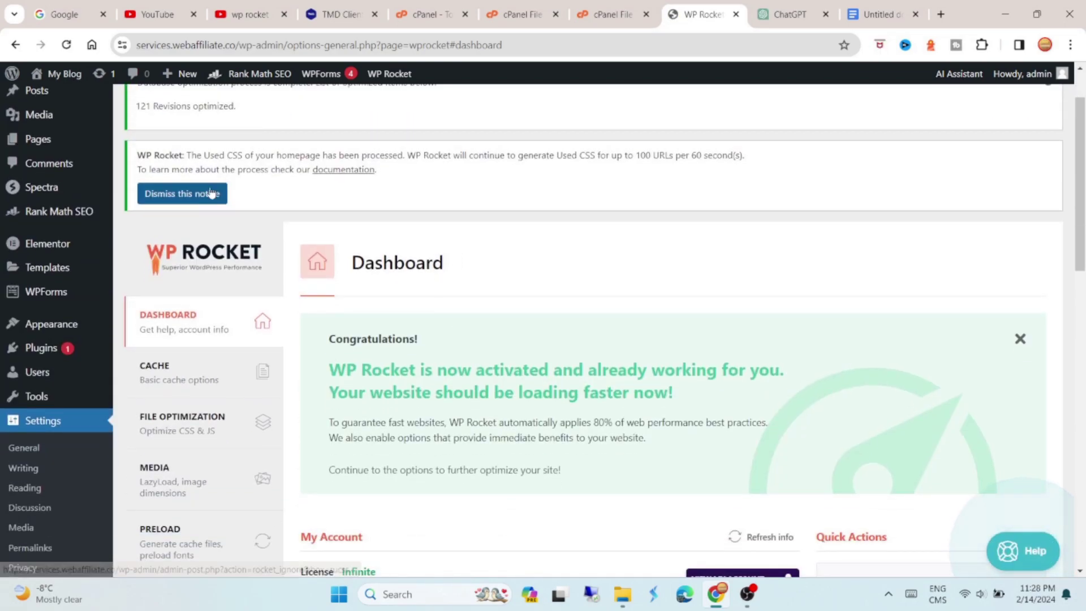
- Review the WP Rocket dashboard, including the account, quick actions, getting started and FAQ sections and the activation message
{"action": "scroll", "coordinate": [550, 247], "scroll_direction": "down", "scroll_amount": 3}
{"action": "scroll", "coordinate": [622, 255], "scroll_direction": "down", "scroll_amount": 6}
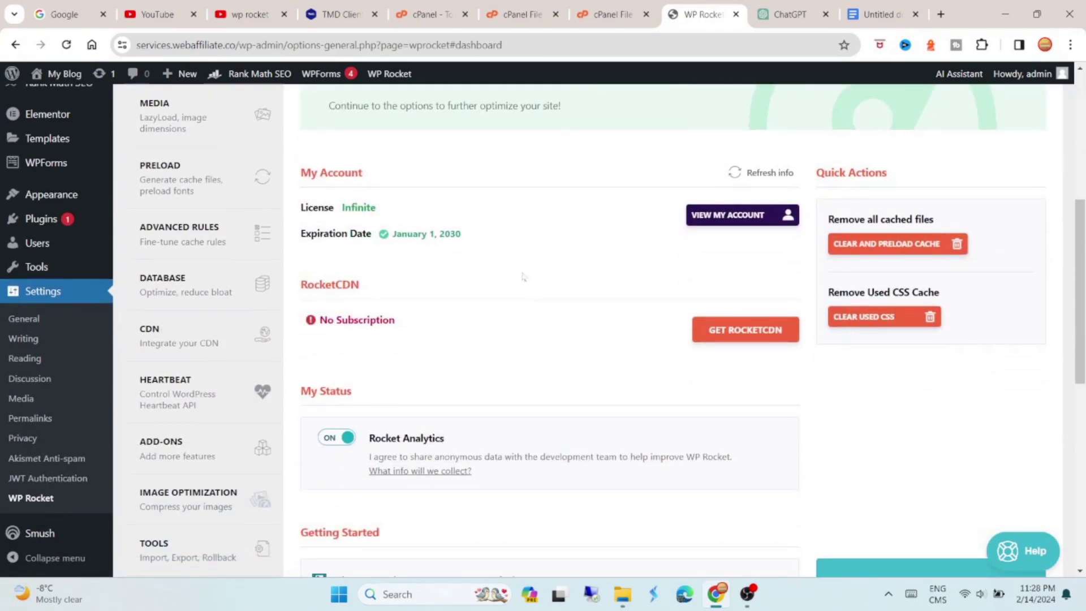
{"action": "scroll", "coordinate": [457, 256], "scroll_direction": "down", "scroll_amount": 6}
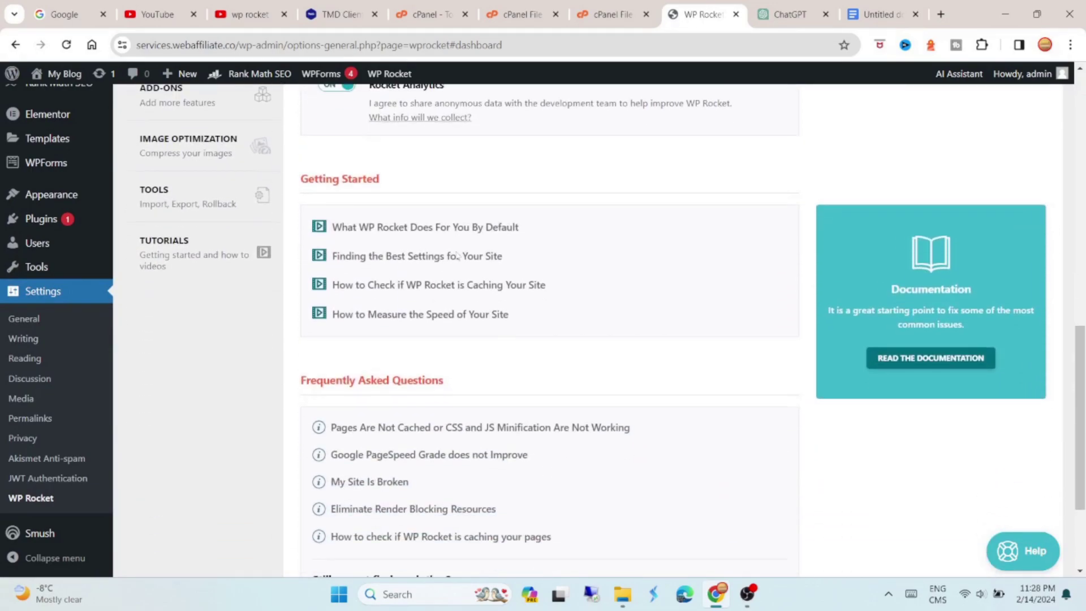
{"action": "scroll", "coordinate": [457, 256], "scroll_direction": "up", "scroll_amount": 3}
{"action": "scroll", "coordinate": [457, 256], "scroll_direction": "up", "scroll_amount": 12}
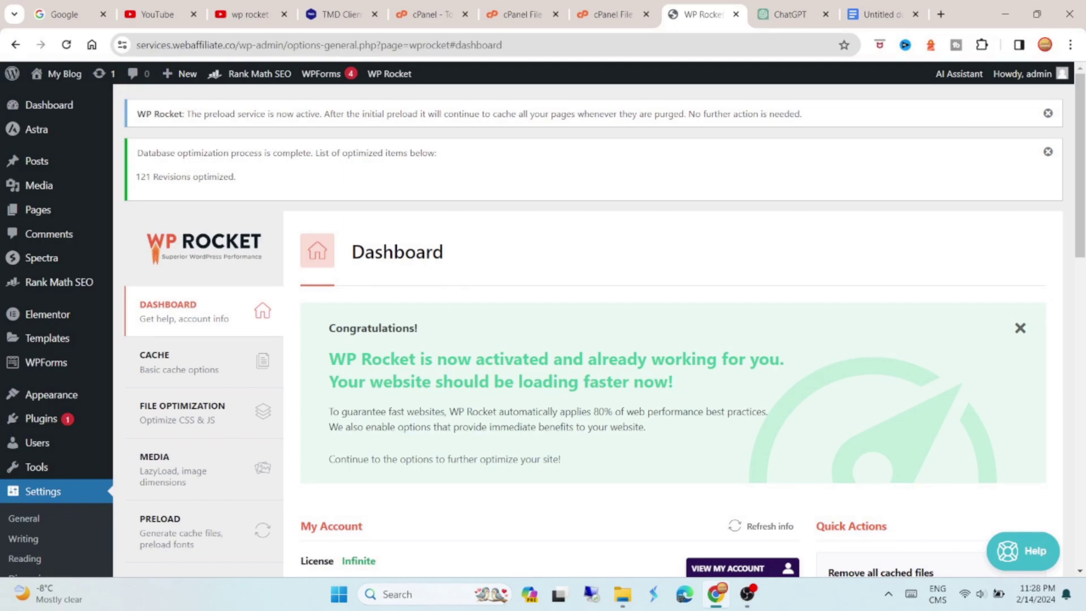
{"action": "left_click_drag", "start_coordinate": [421, 358], "coordinate": [761, 382]}
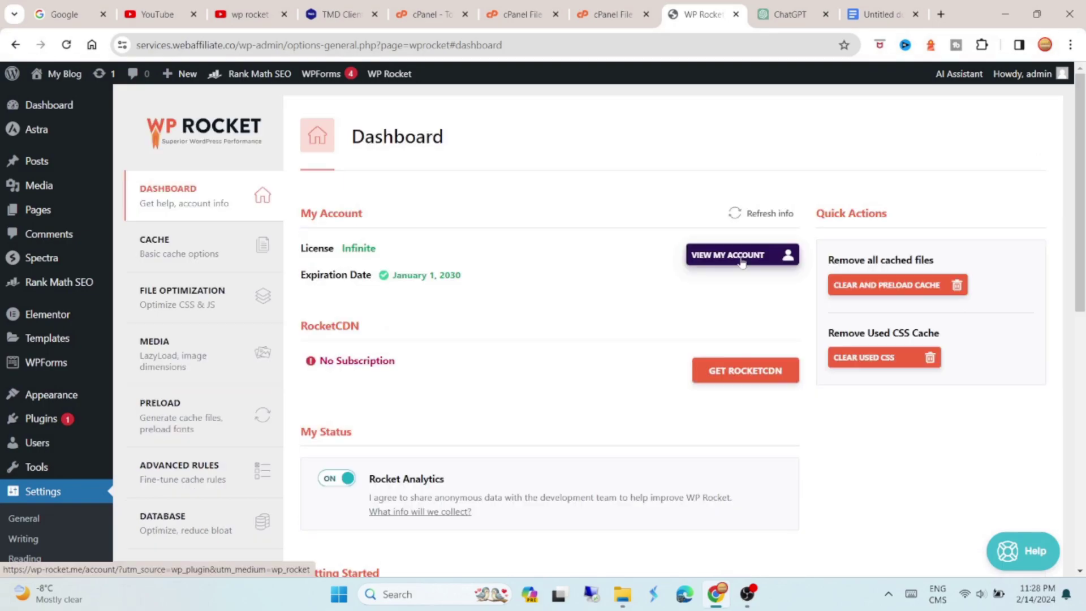
- Disable Optimize CSS delivery and Minify CSS files in WP Rocket's File Optimization settings
{"action": "left_click", "coordinate": [192, 299]}
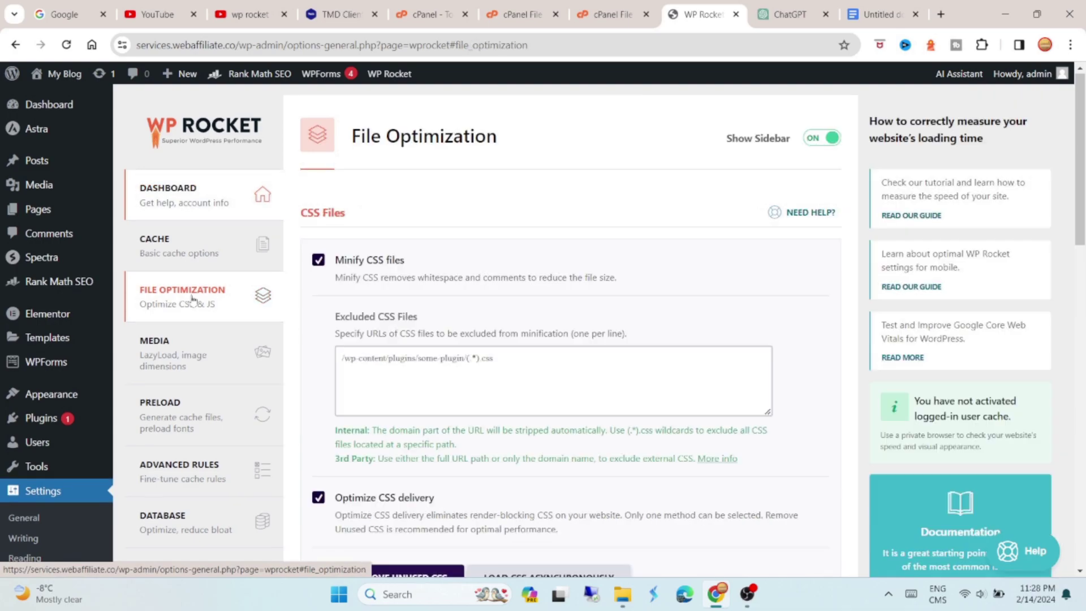
{"action": "scroll", "coordinate": [456, 290], "scroll_direction": "down", "scroll_amount": 3}
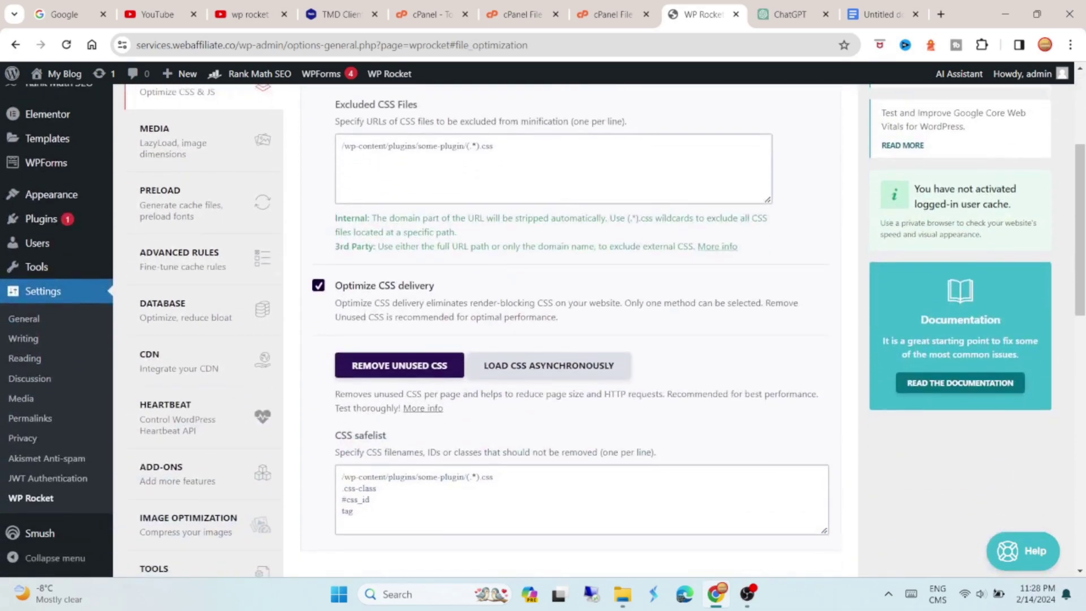
{"action": "left_click", "coordinate": [319, 286]}
{"action": "scroll", "coordinate": [321, 282], "scroll_direction": "up", "scroll_amount": 4}
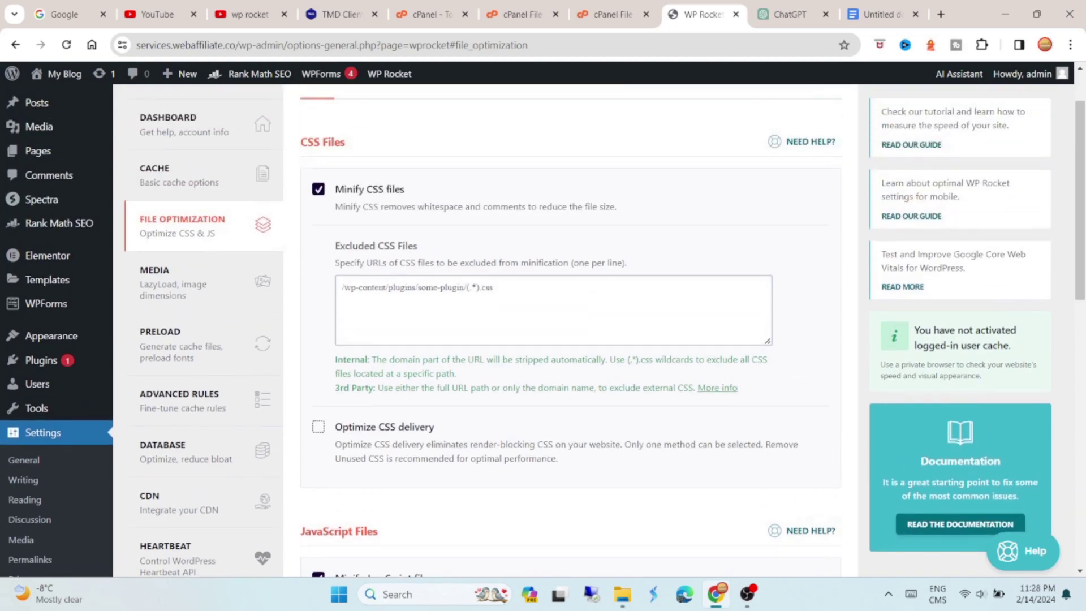
{"action": "left_click", "coordinate": [319, 260]}
- Disable Minify JavaScript files and Load JavaScript deferred, and save the File Optimization changes
{"action": "scroll", "coordinate": [319, 238], "scroll_direction": "down", "scroll_amount": 4}
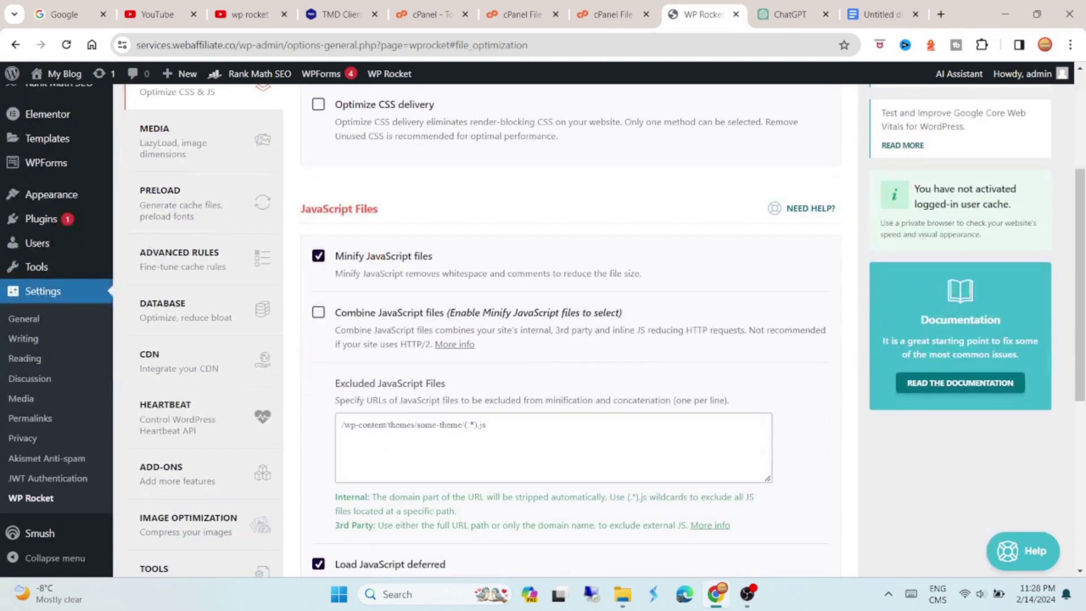
{"action": "left_click", "coordinate": [318, 187]}
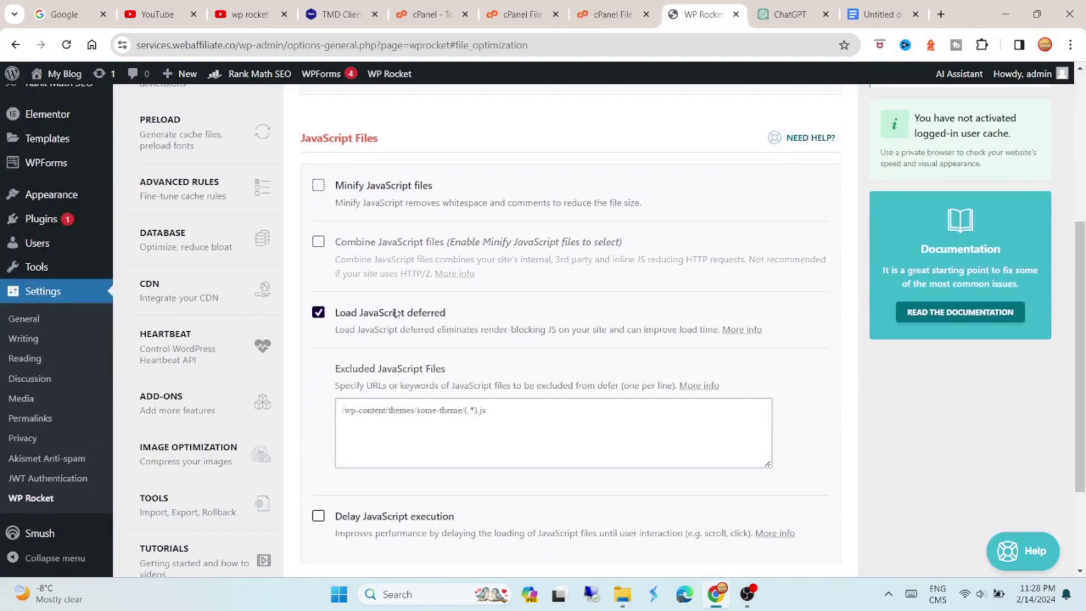
{"action": "left_click", "coordinate": [318, 312]}
{"action": "scroll", "coordinate": [320, 317], "scroll_direction": "down", "scroll_amount": 3}
{"action": "left_click", "coordinate": [352, 313]}
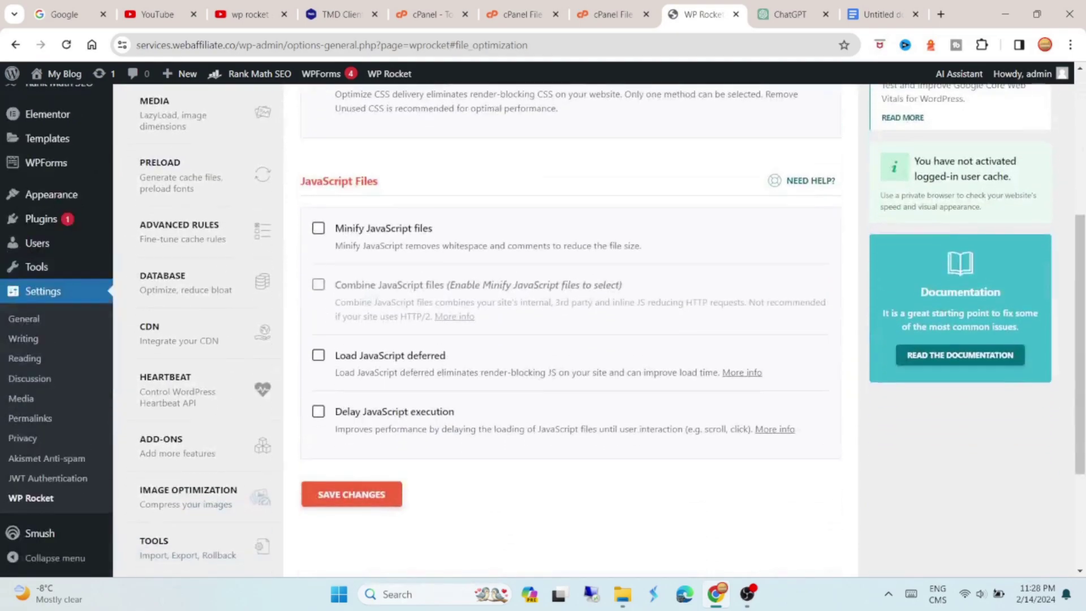
- Check the saved CSS and JavaScript options in File Optimization, with a brief look at the WP Rocket dashboard
{"action": "scroll", "coordinate": [547, 375], "scroll_direction": "down", "scroll_amount": 5}
{"action": "scroll", "coordinate": [547, 375], "scroll_direction": "up", "scroll_amount": 10}
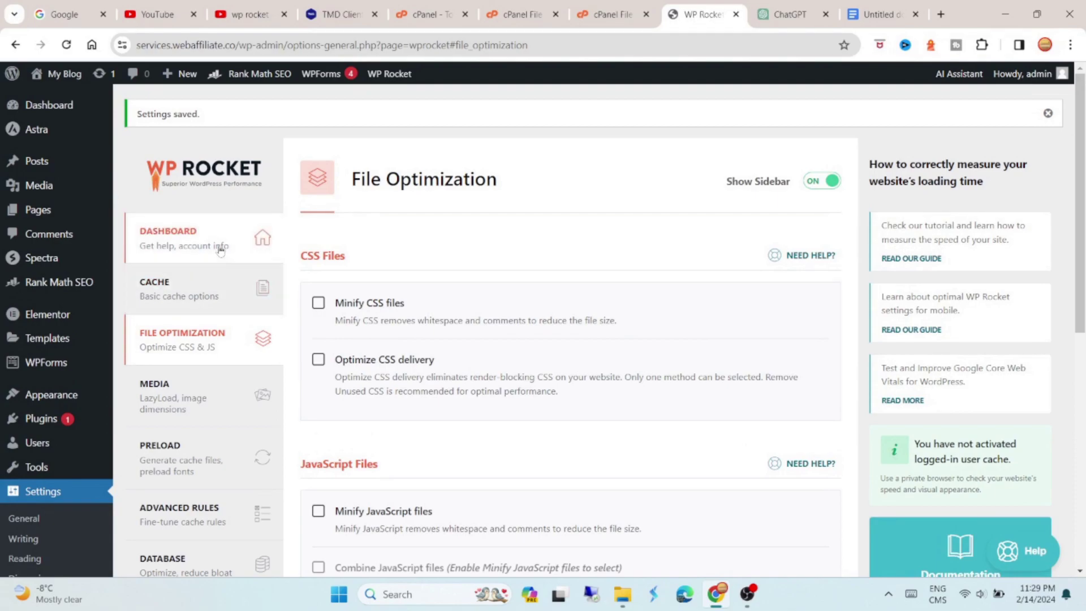
{"action": "left_click", "coordinate": [220, 251]}
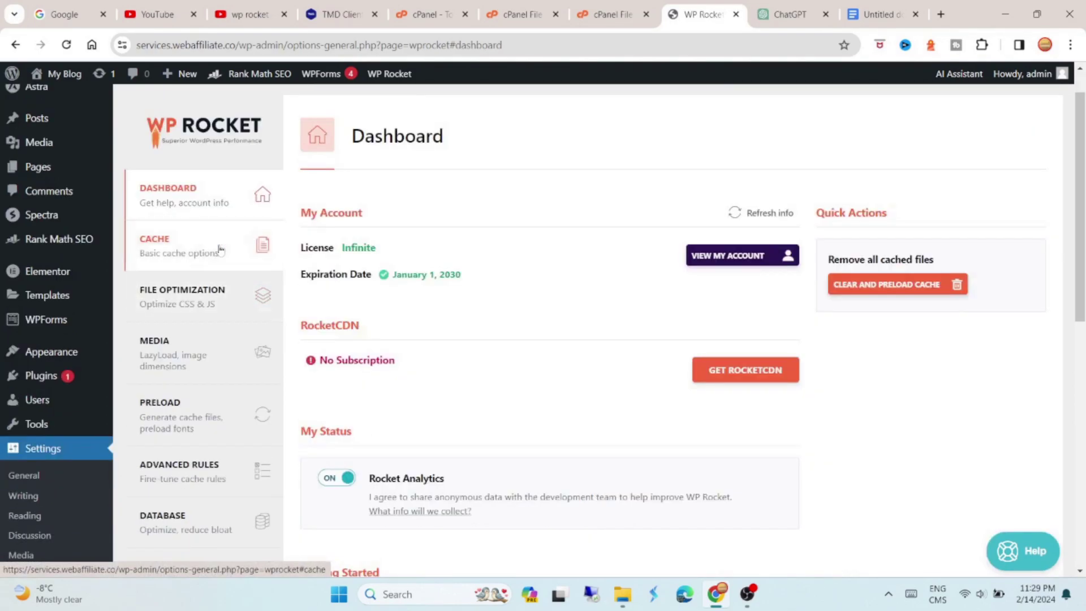
{"action": "left_click", "coordinate": [199, 298]}
{"action": "scroll", "coordinate": [395, 294], "scroll_direction": "down", "scroll_amount": 6}
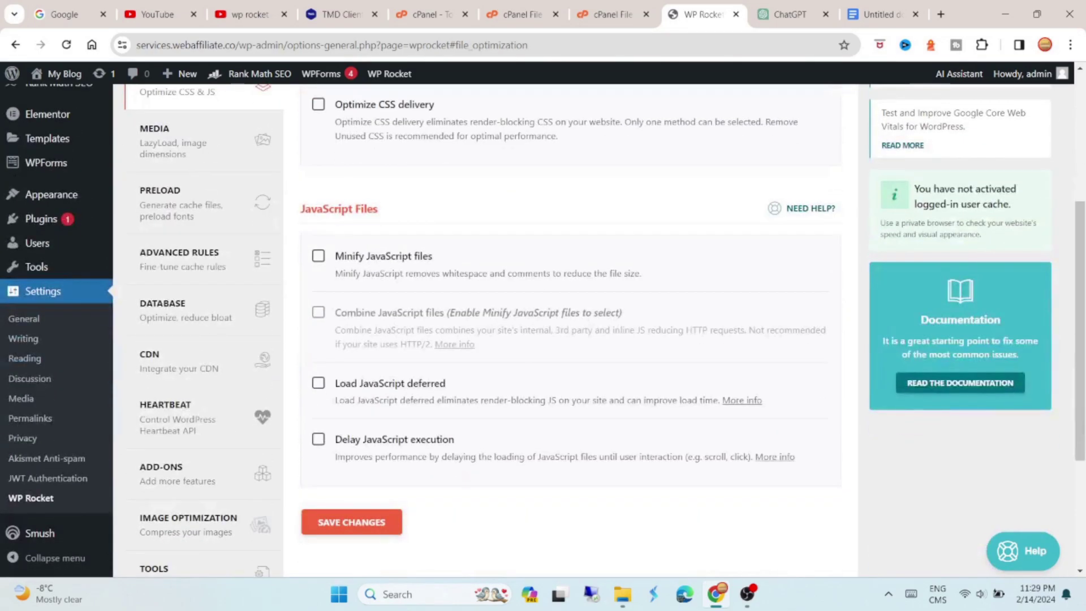
{"action": "scroll", "coordinate": [357, 316], "scroll_direction": "up", "scroll_amount": 4}
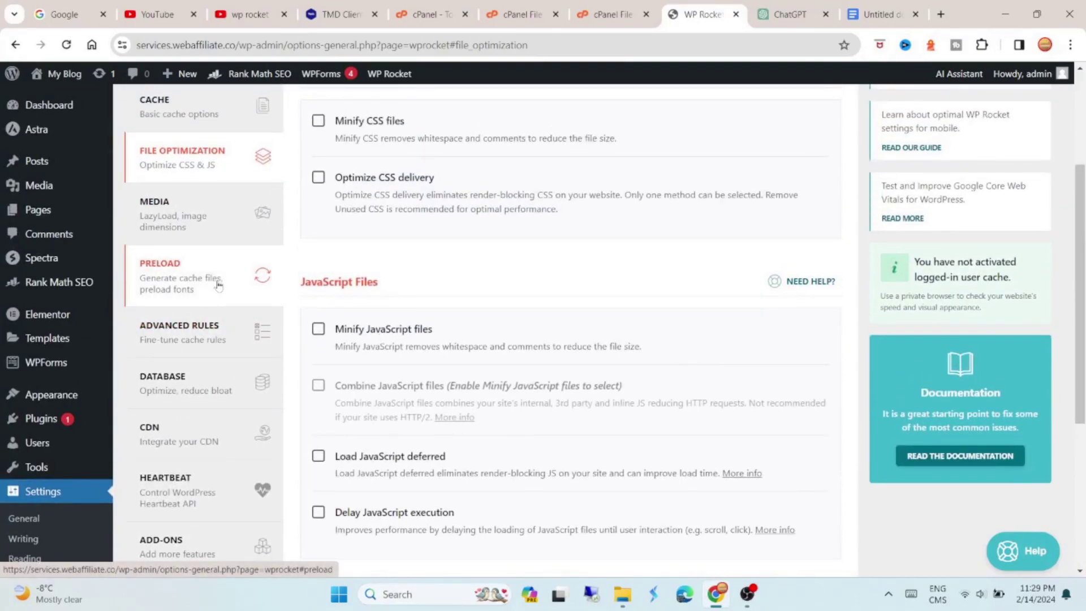
- Disable caching for mobile devices in WP Rocket's Cache settings
{"action": "left_click", "coordinate": [198, 235]}
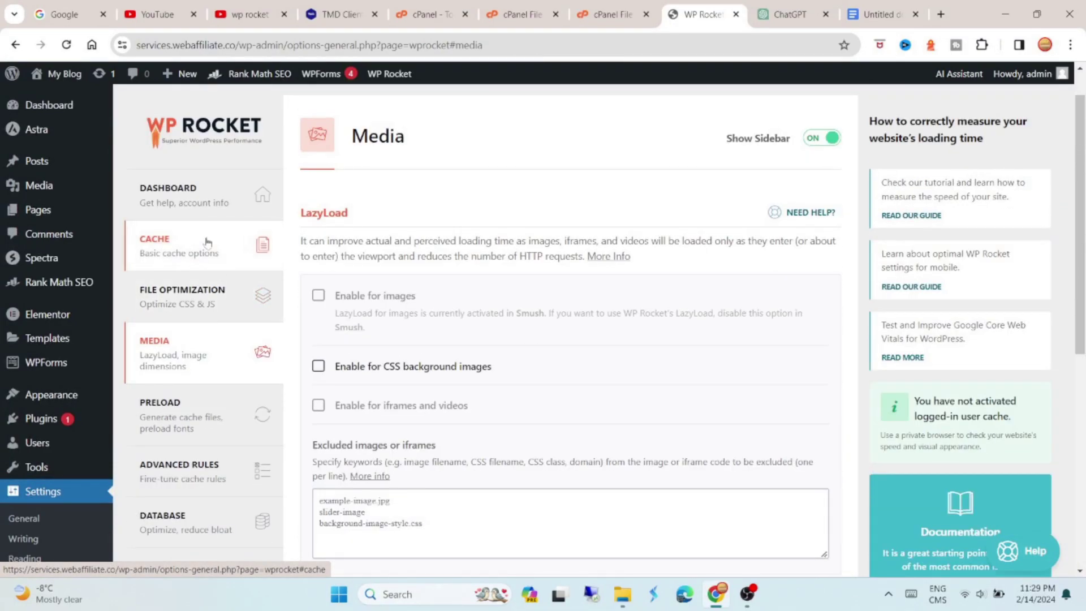
{"action": "left_click", "coordinate": [207, 242]}
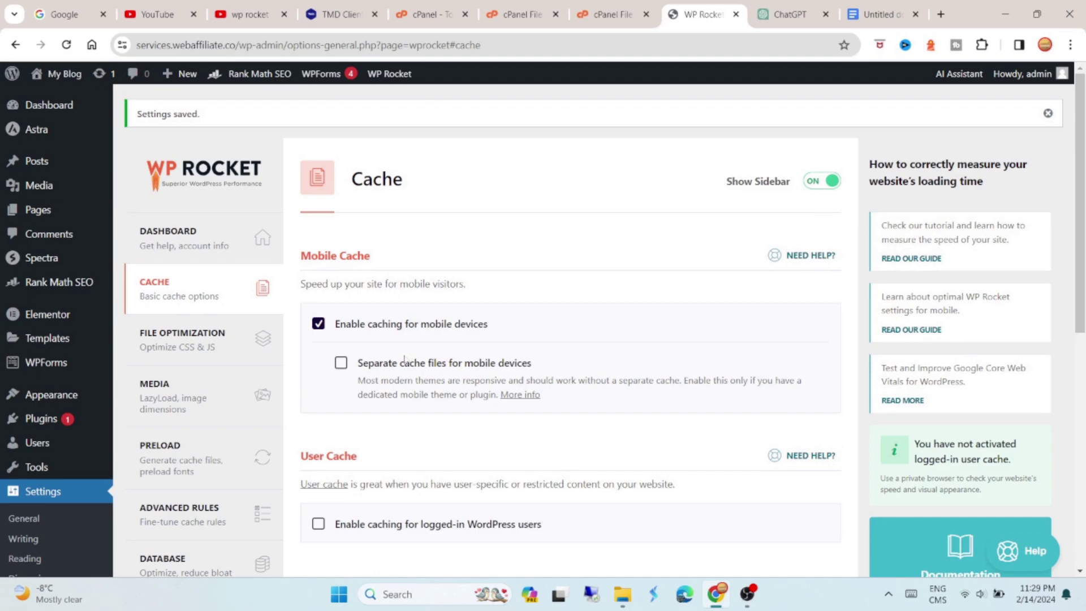
{"action": "left_click", "coordinate": [318, 324]}
{"action": "scroll", "coordinate": [456, 329], "scroll_direction": "down", "scroll_amount": 3}
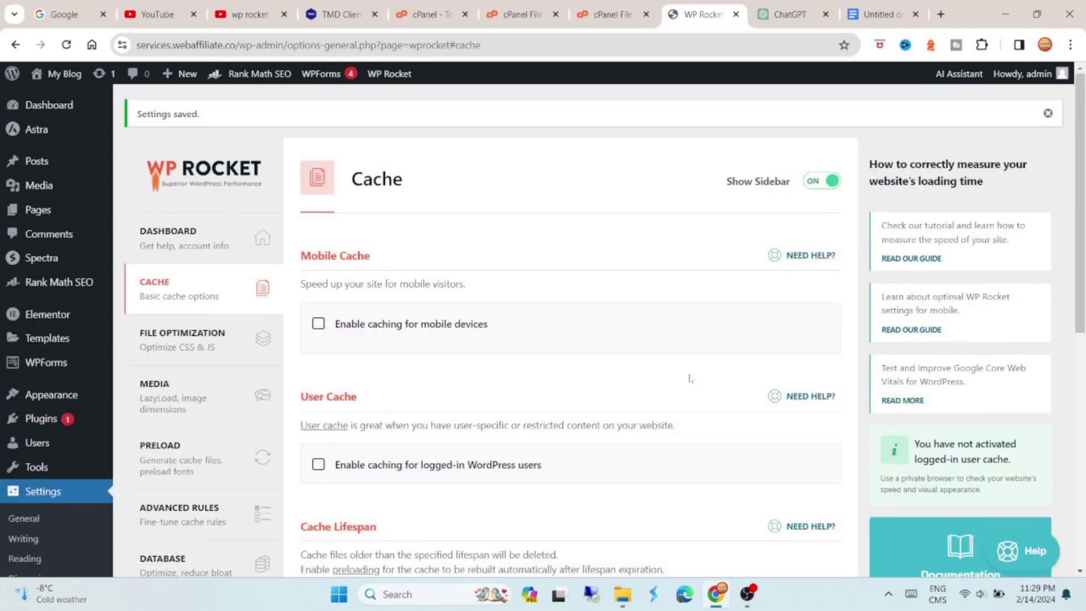
- Look over the account, RocketCDN and status sections of the WP Rocket dashboard
{"action": "left_click", "coordinate": [217, 237]}
{"action": "scroll", "coordinate": [414, 228], "scroll_direction": "down", "scroll_amount": 3}
{"action": "scroll", "coordinate": [413, 228], "scroll_direction": "up", "scroll_amount": 1}
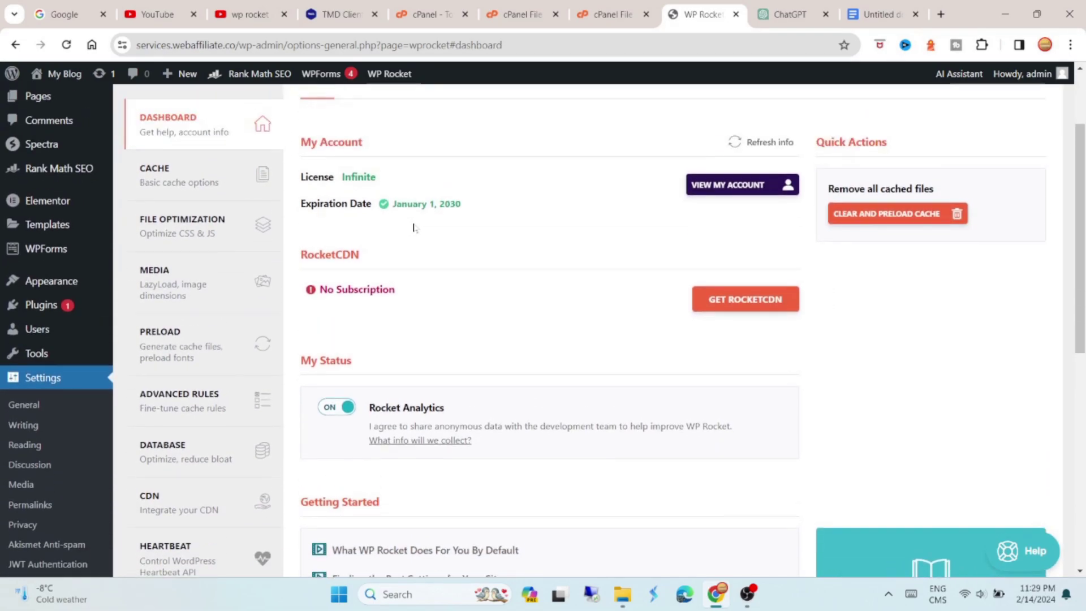
- Activate Minify CSS files in WP Rocket's File Optimization settings and save the change
{"action": "left_click", "coordinate": [187, 226]}
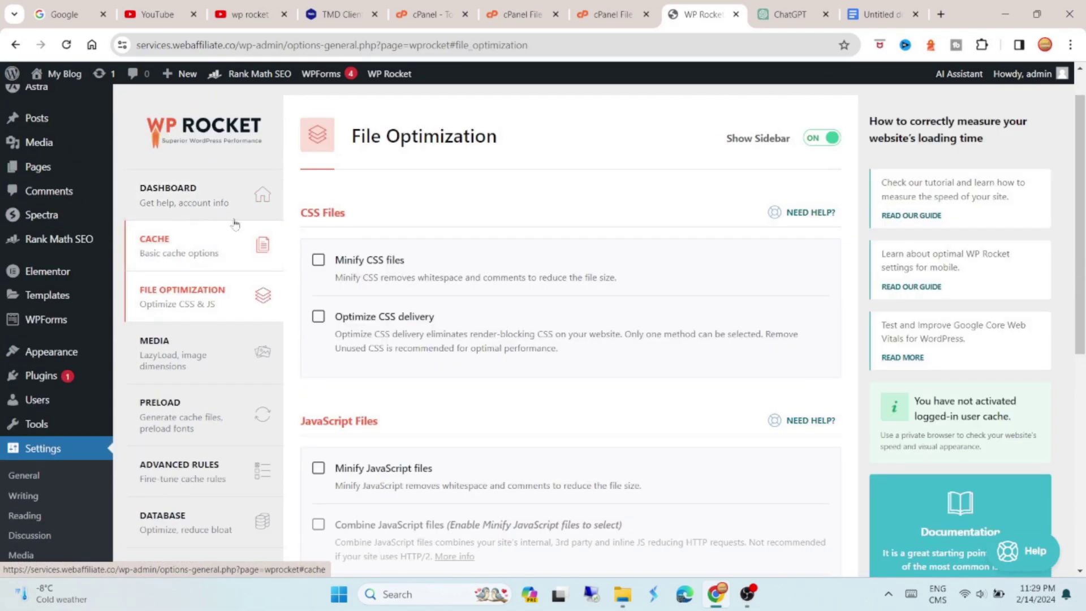
{"action": "scroll", "coordinate": [484, 232], "scroll_direction": "down", "scroll_amount": 1}
{"action": "scroll", "coordinate": [483, 232], "scroll_direction": "down", "scroll_amount": 1}
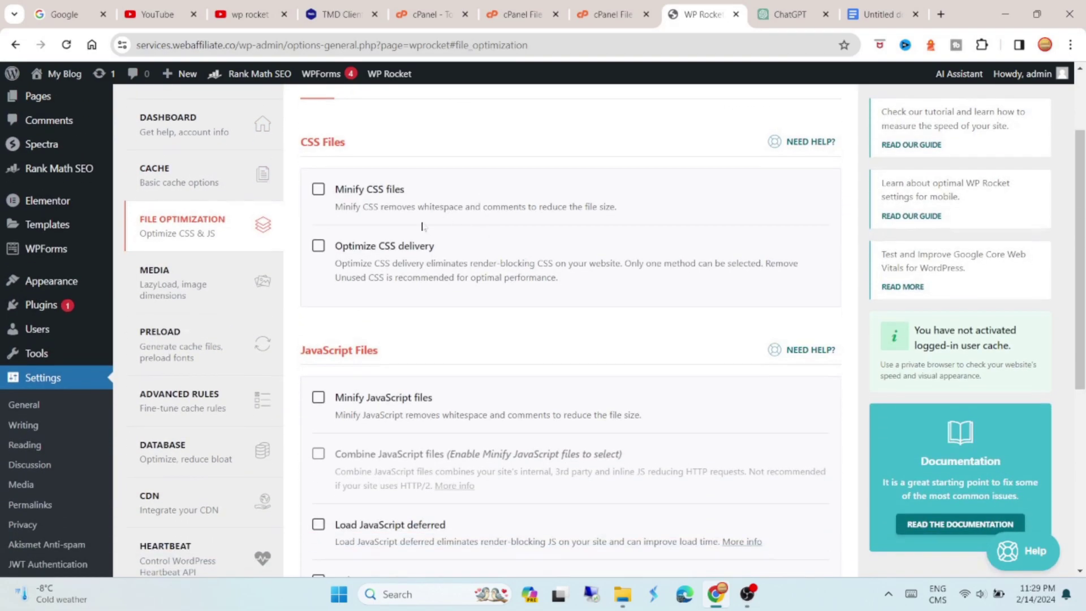
{"action": "left_click", "coordinate": [319, 191]}
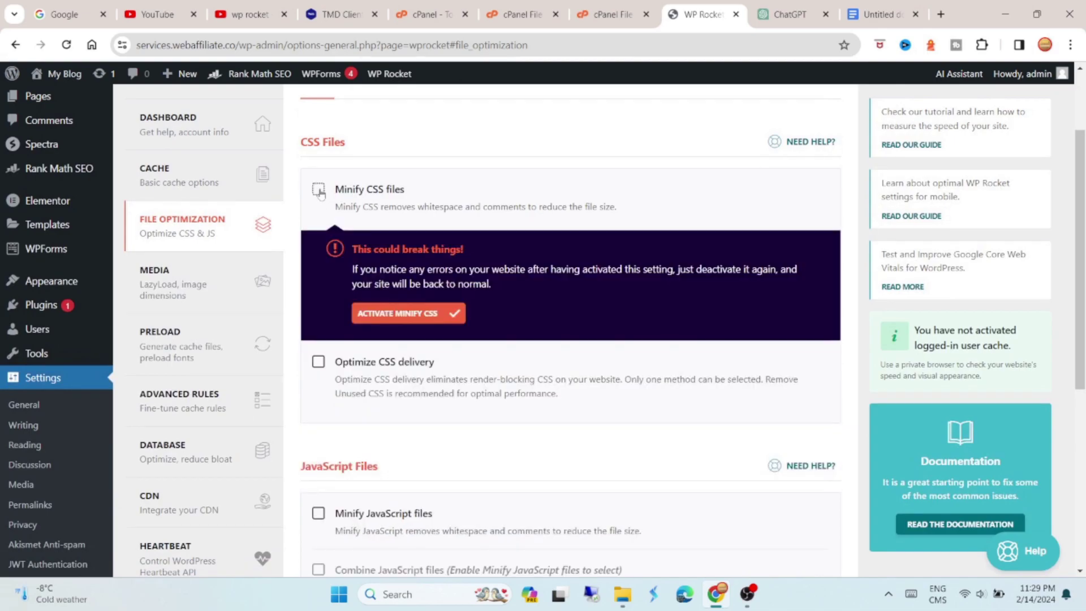
{"action": "left_click", "coordinate": [406, 314]}
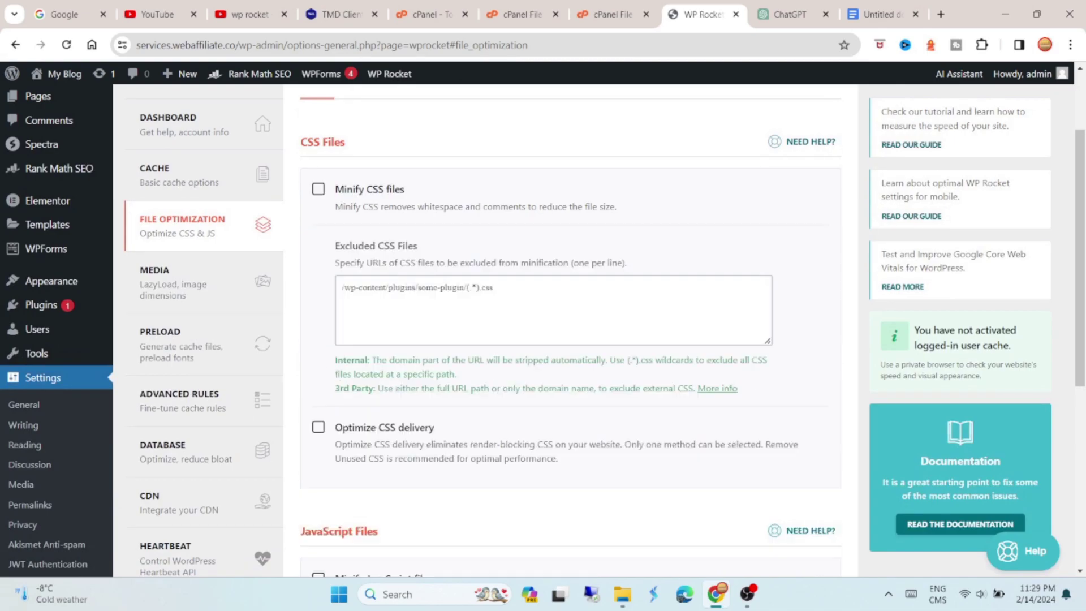
{"action": "left_click_drag", "start_coordinate": [336, 207], "coordinate": [386, 221]}
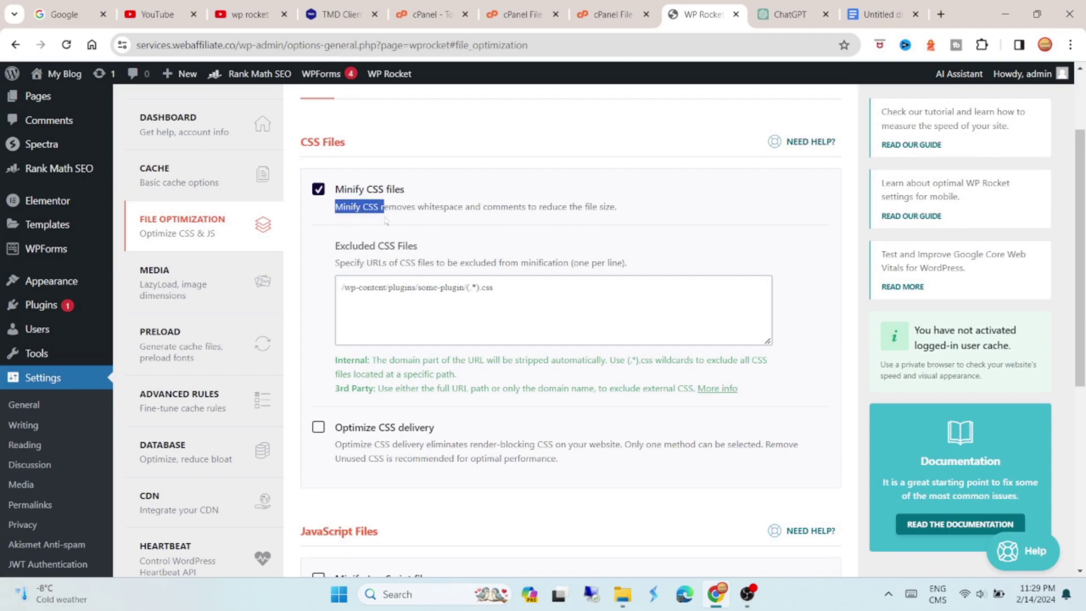
{"action": "scroll", "coordinate": [553, 233], "scroll_direction": "down", "scroll_amount": 8}
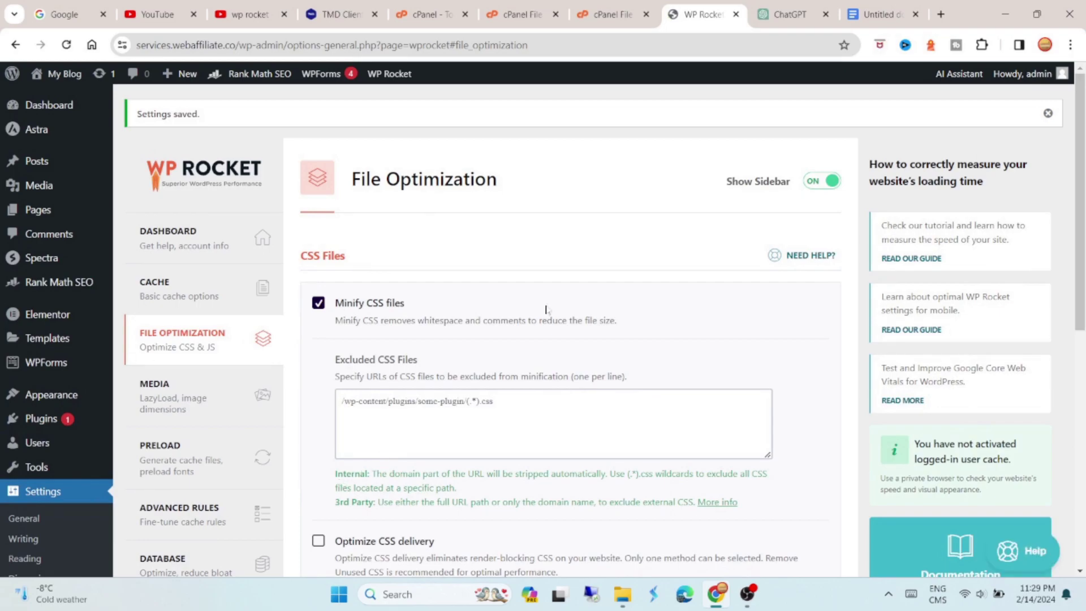
- Review the CSS Files and JavaScript Files options in File Optimization, including the excluded CSS files and JavaScript loading settings
{"action": "scroll", "coordinate": [546, 309], "scroll_direction": "down", "scroll_amount": 3}
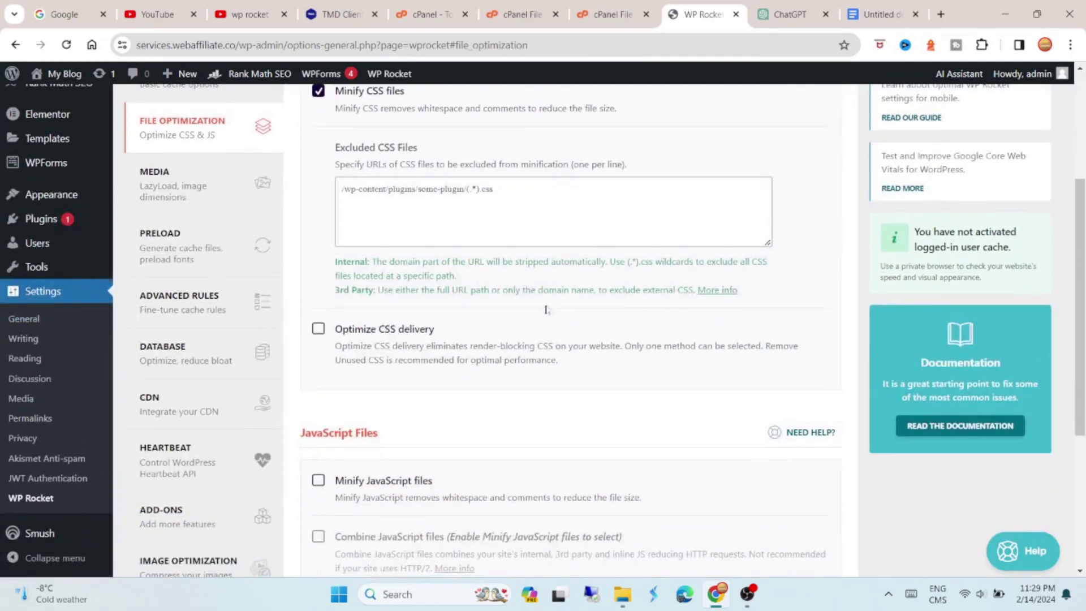
{"action": "scroll", "coordinate": [545, 310], "scroll_direction": "up", "scroll_amount": 2}
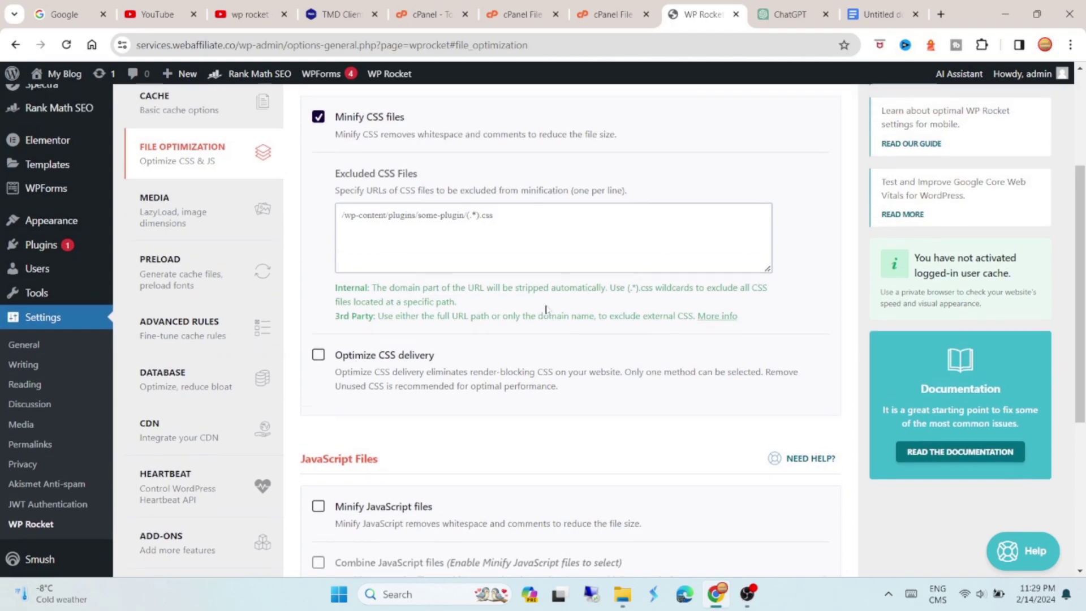
{"action": "scroll", "coordinate": [545, 310], "scroll_direction": "down", "scroll_amount": 1}
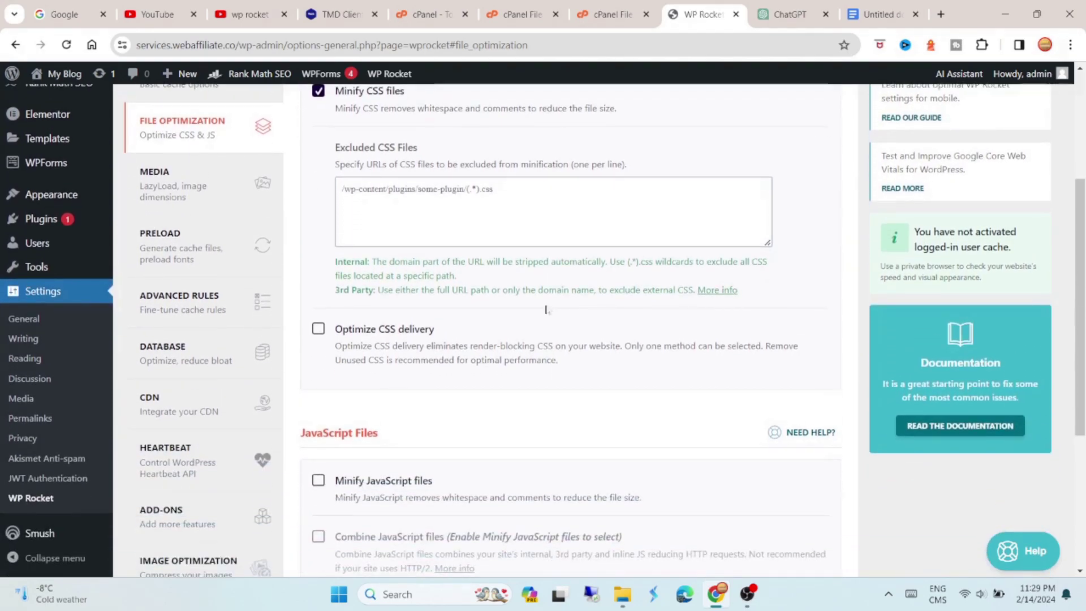
{"action": "scroll", "coordinate": [545, 310], "scroll_direction": "up", "scroll_amount": 2}
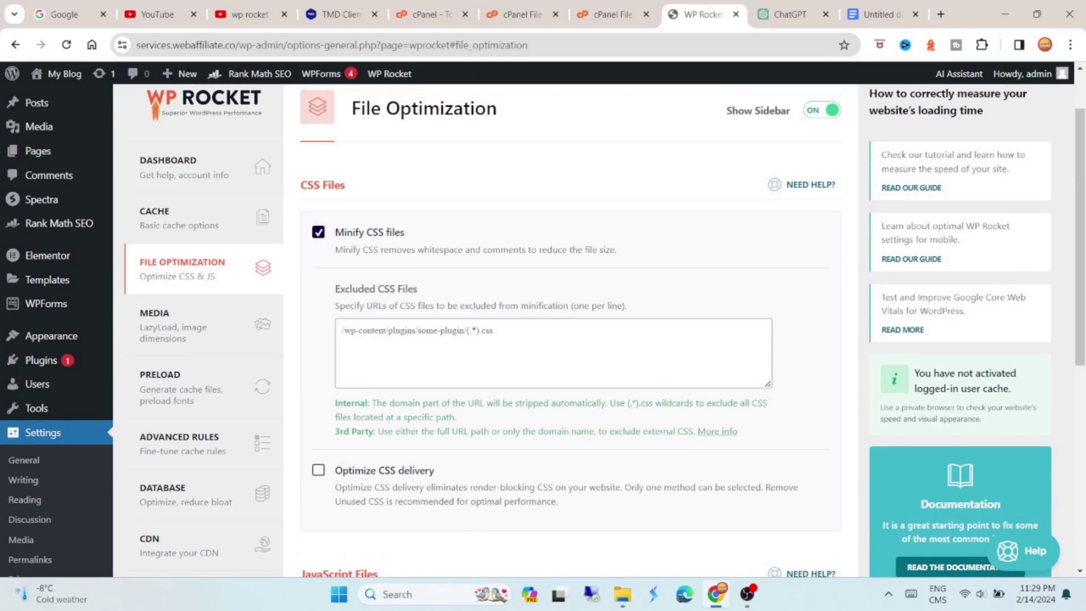
{"action": "scroll", "coordinate": [546, 310], "scroll_direction": "down", "scroll_amount": 3}
{"action": "scroll", "coordinate": [546, 310], "scroll_direction": "down", "scroll_amount": 1}
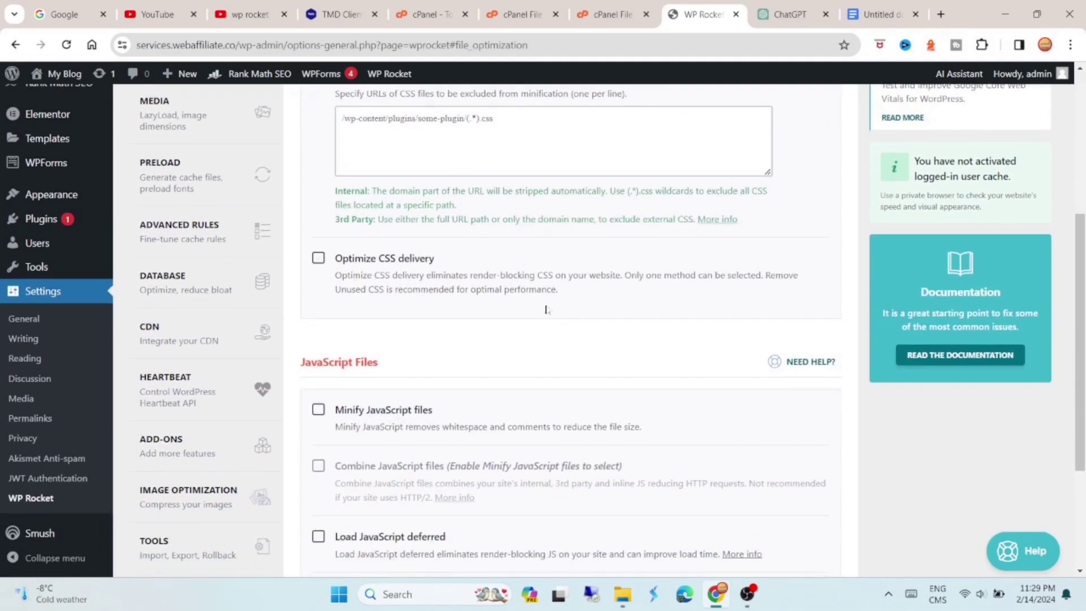
{"action": "scroll", "coordinate": [546, 310], "scroll_direction": "down", "scroll_amount": 1}
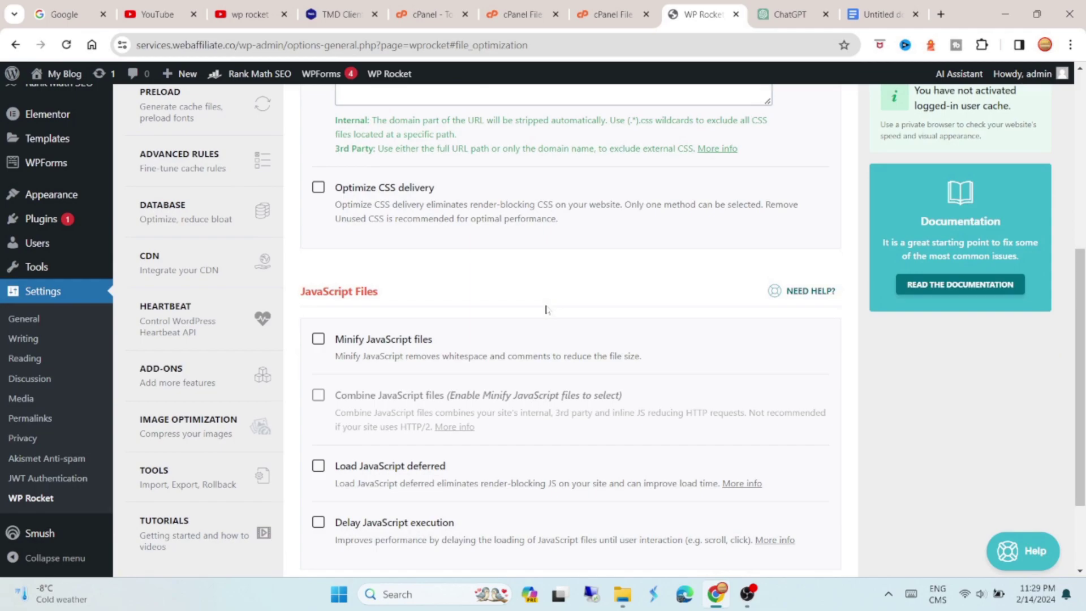
{"action": "scroll", "coordinate": [546, 310], "scroll_direction": "down", "scroll_amount": 2}
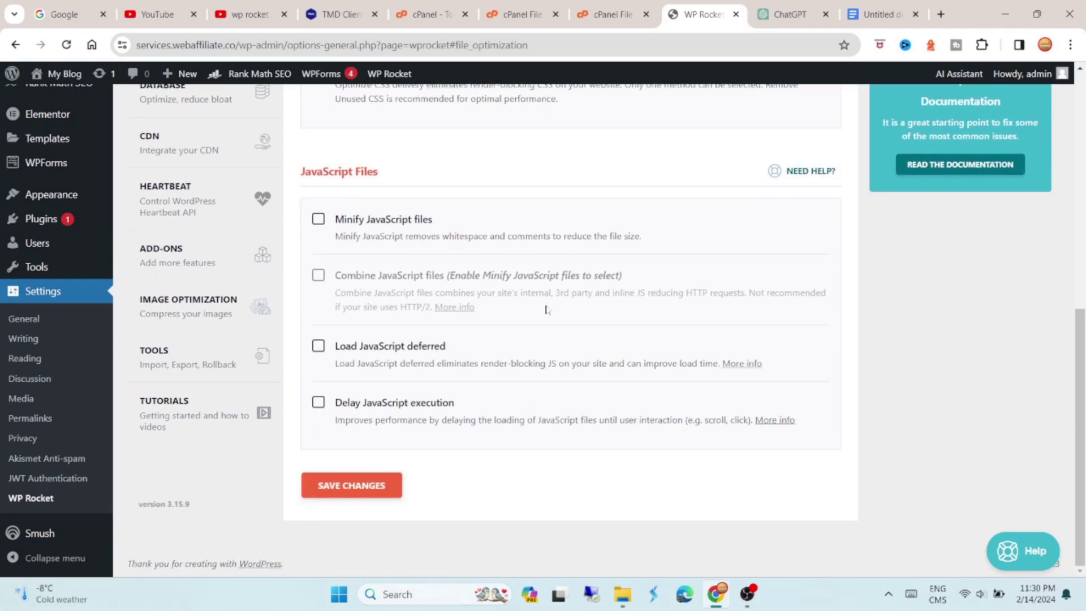
{"action": "scroll", "coordinate": [545, 310], "scroll_direction": "up", "scroll_amount": 5}
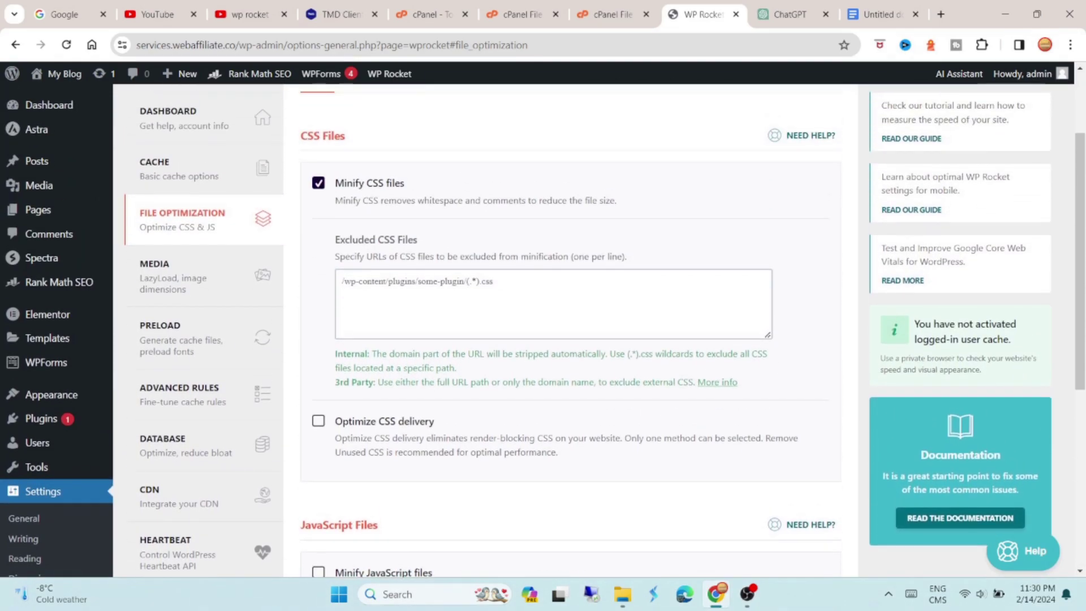
- Activate Minify JavaScript files in File Optimization and save the change
{"action": "scroll", "coordinate": [355, 297], "scroll_direction": "down", "scroll_amount": 4}
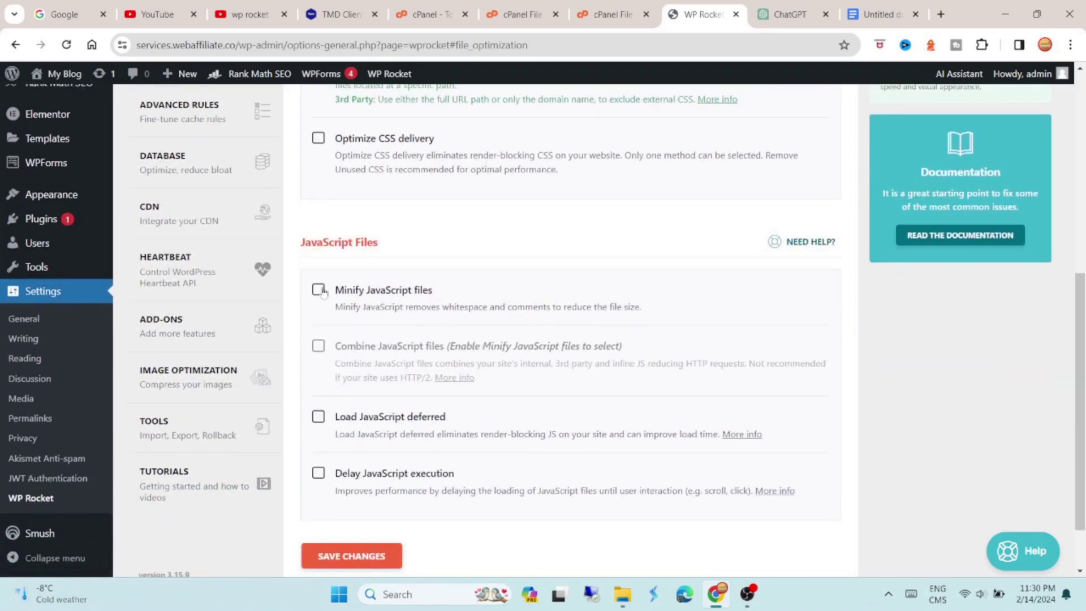
{"action": "left_click", "coordinate": [320, 290]}
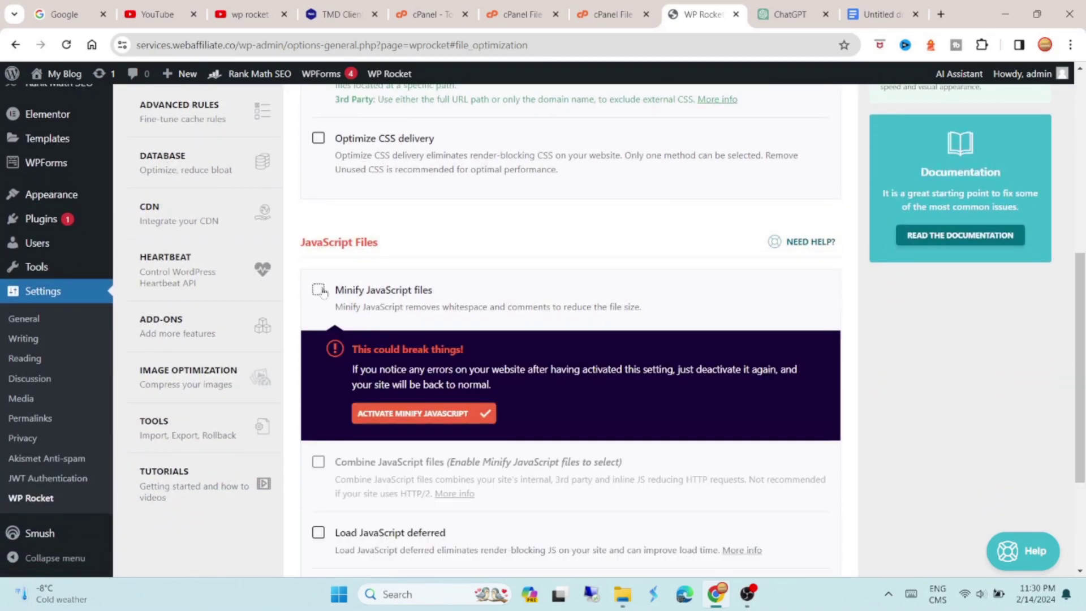
{"action": "left_click", "coordinate": [413, 418]}
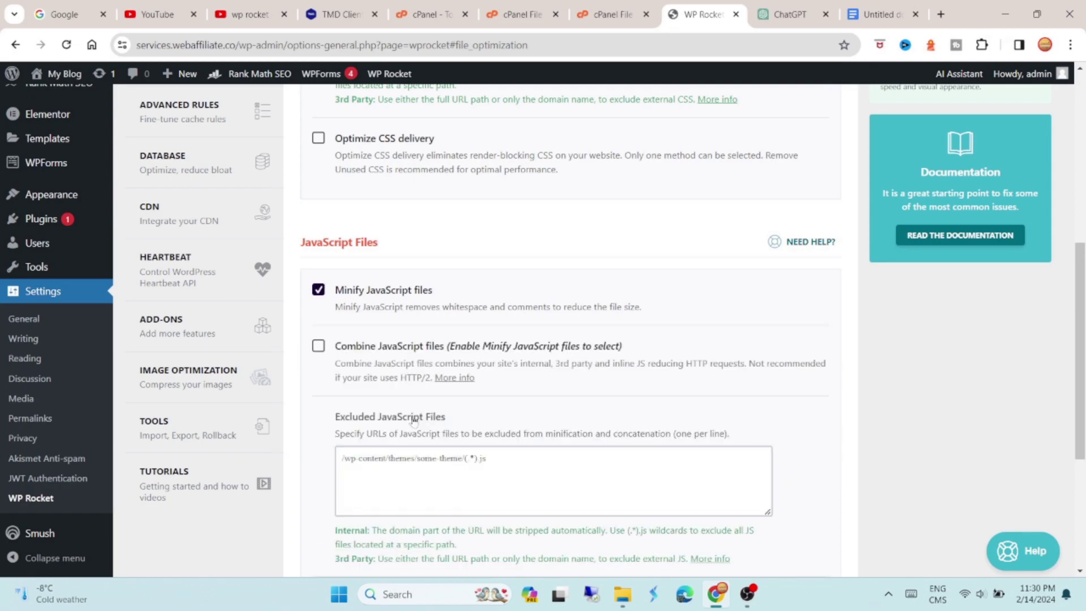
{"action": "scroll", "coordinate": [414, 419], "scroll_direction": "down", "scroll_amount": 4}
{"action": "left_click", "coordinate": [362, 486]}
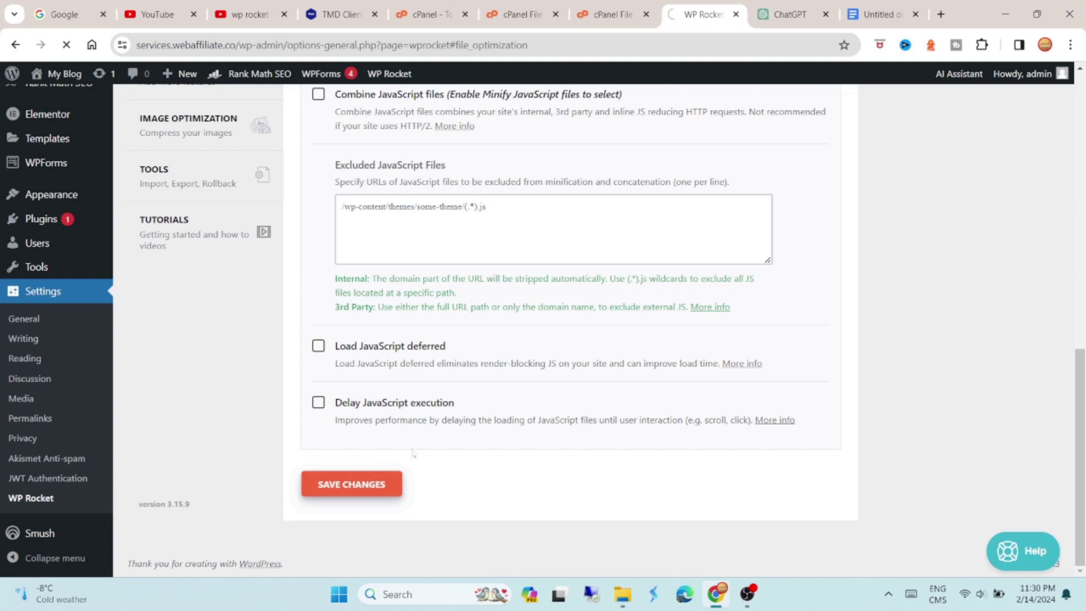
{"action": "scroll", "coordinate": [443, 431], "scroll_direction": "up", "scroll_amount": 1}
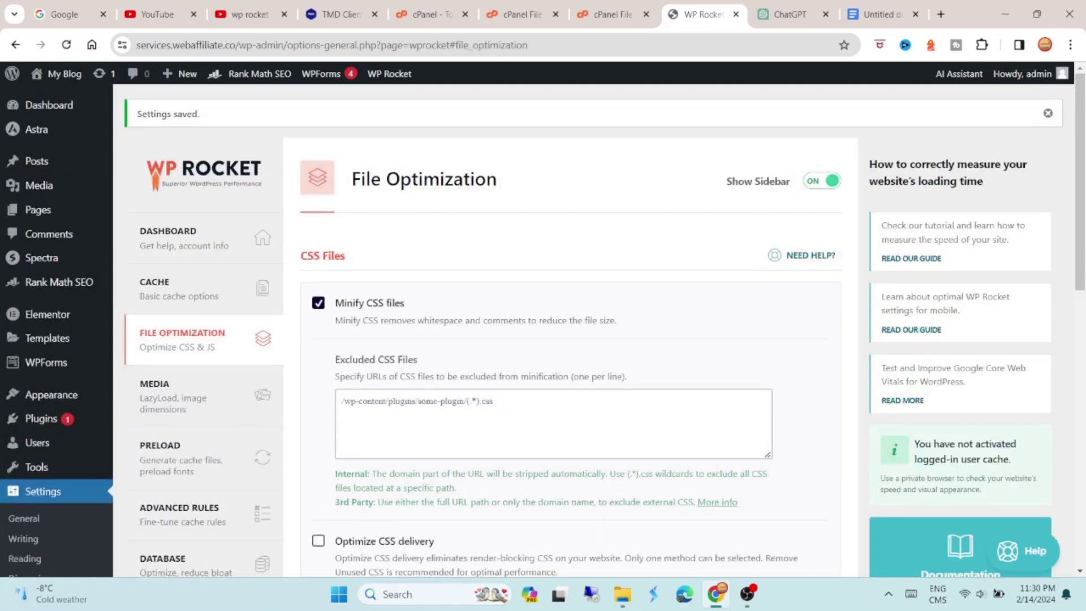
- Activate Combine JavaScript files in File Optimization and save the change
{"action": "scroll", "coordinate": [475, 419], "scroll_direction": "down", "scroll_amount": 8}
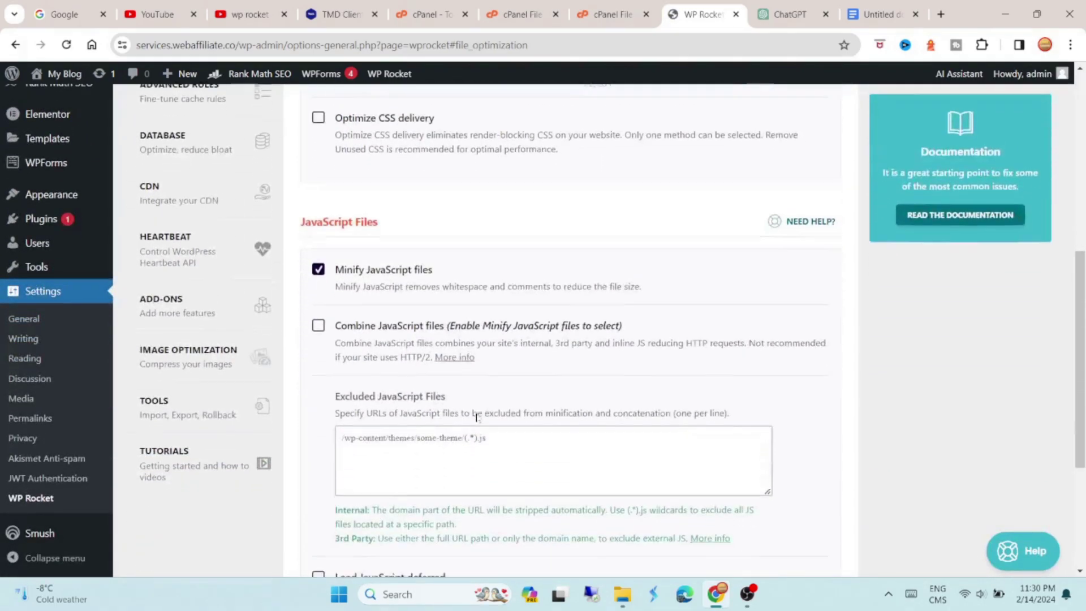
{"action": "scroll", "coordinate": [497, 388], "scroll_direction": "down", "scroll_amount": 1}
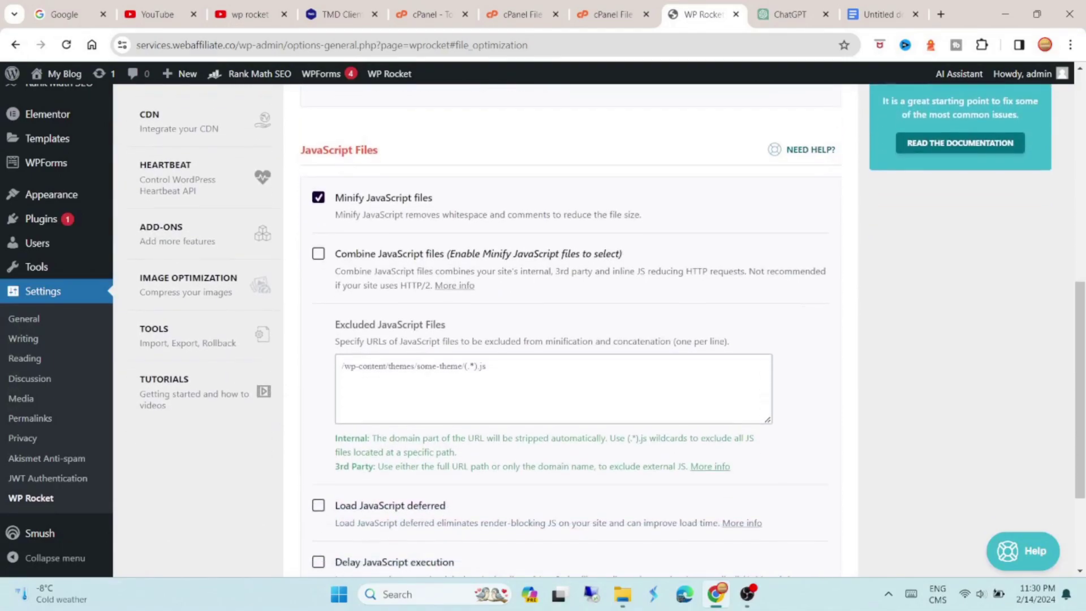
{"action": "left_click", "coordinate": [319, 256]}
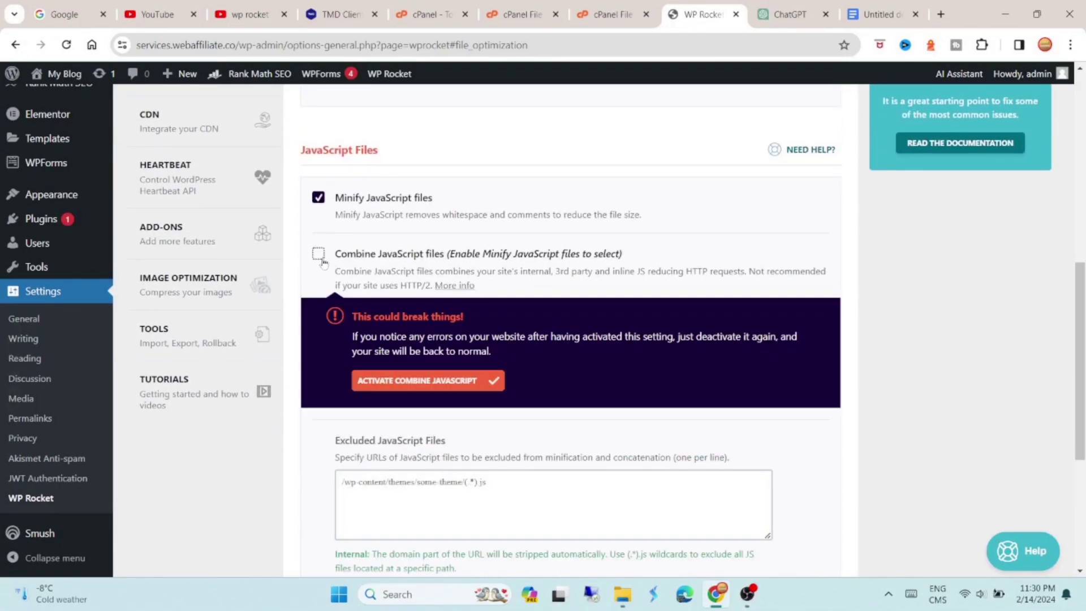
{"action": "left_click", "coordinate": [421, 380]}
{"action": "scroll", "coordinate": [428, 398], "scroll_direction": "down", "scroll_amount": 5}
{"action": "left_click", "coordinate": [360, 482]}
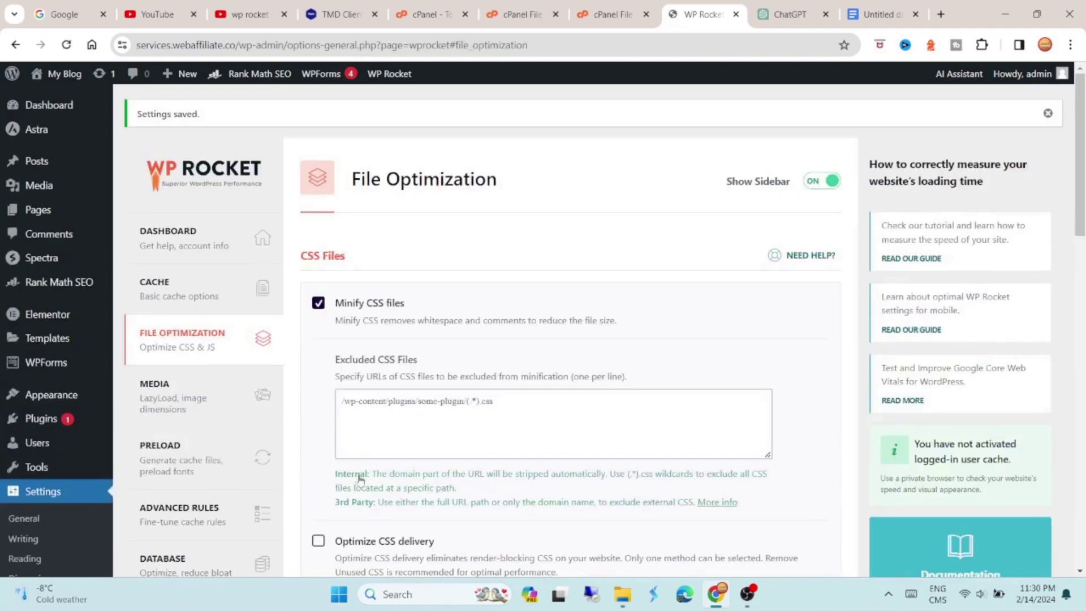
- Check the saved minify and combine options and read the description of Optimize CSS delivery
{"action": "scroll", "coordinate": [797, 394], "scroll_direction": "down", "scroll_amount": 10}
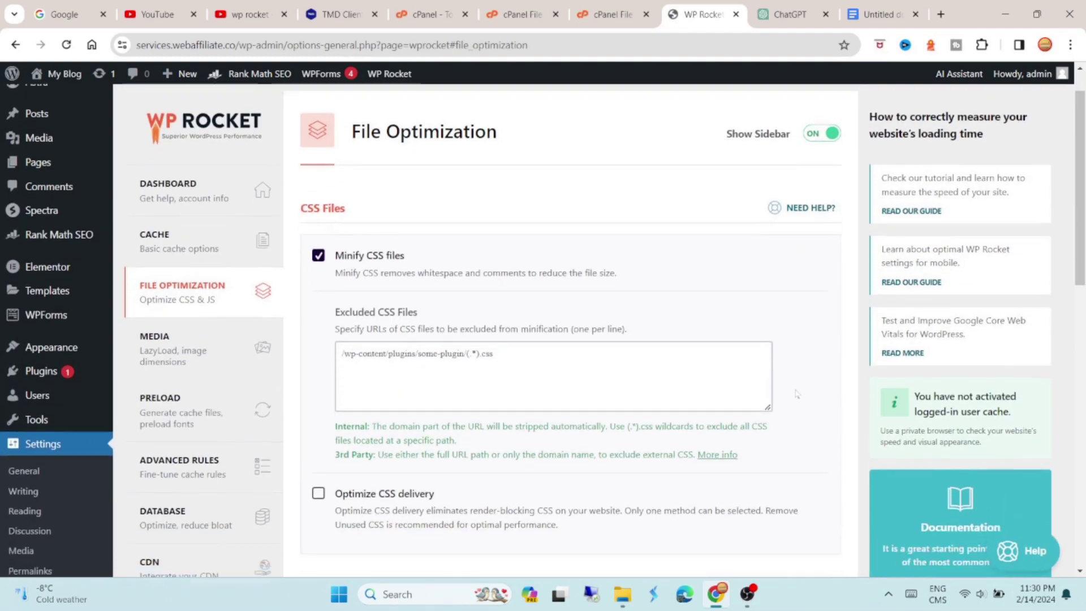
{"action": "scroll", "coordinate": [796, 395], "scroll_direction": "down", "scroll_amount": 3}
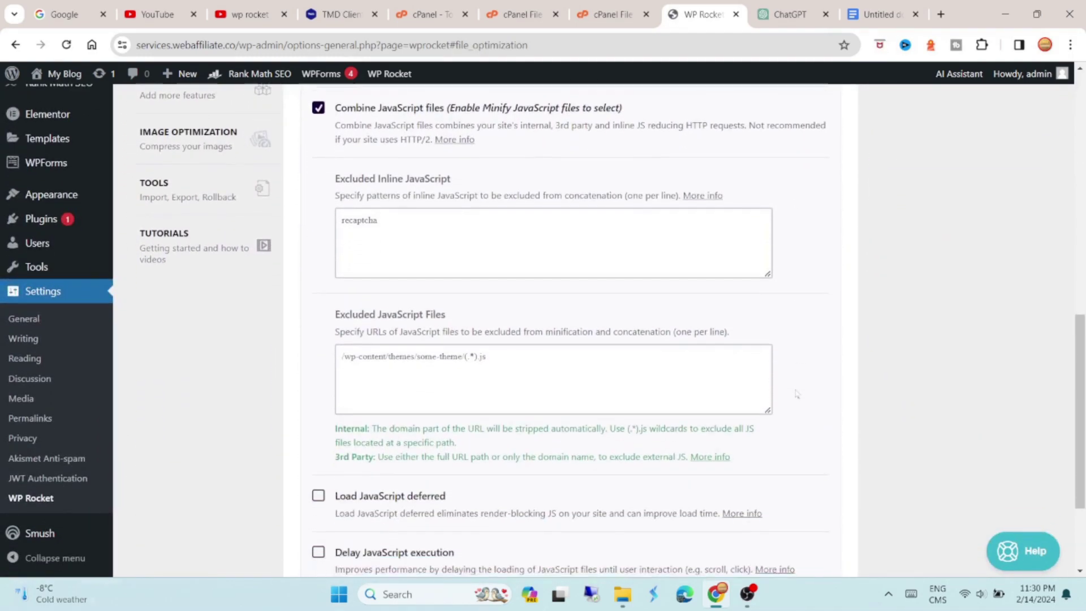
{"action": "scroll", "coordinate": [796, 394], "scroll_direction": "up", "scroll_amount": 7}
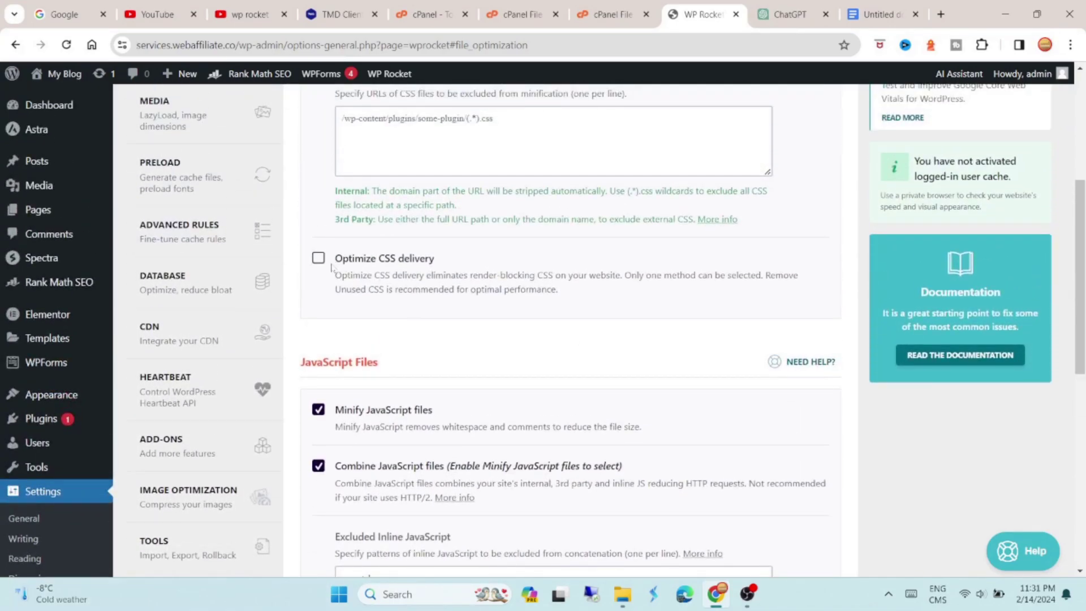
{"action": "left_click_drag", "start_coordinate": [332, 268], "coordinate": [500, 274]}
{"action": "left_click", "coordinate": [500, 275]}
{"action": "scroll", "coordinate": [736, 290], "scroll_direction": "up", "scroll_amount": 2}
{"action": "scroll", "coordinate": [737, 311], "scroll_direction": "down", "scroll_amount": 1}
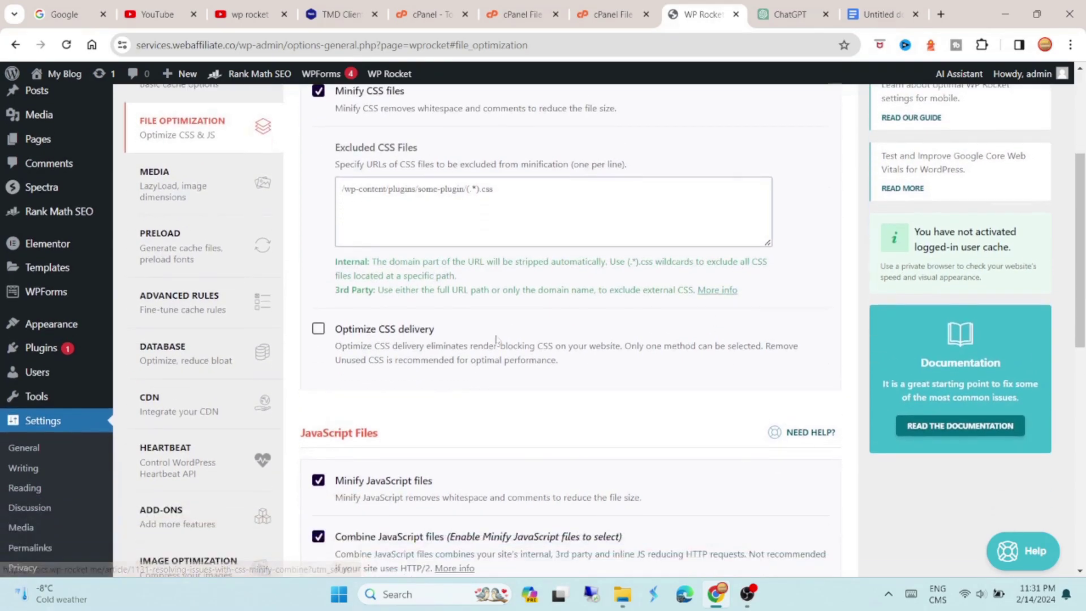
- Enable Optimize CSS delivery, compare it with Load CSS Asynchronously, and activate Remove Unused CSS as the method
{"action": "left_click", "coordinate": [318, 329]}
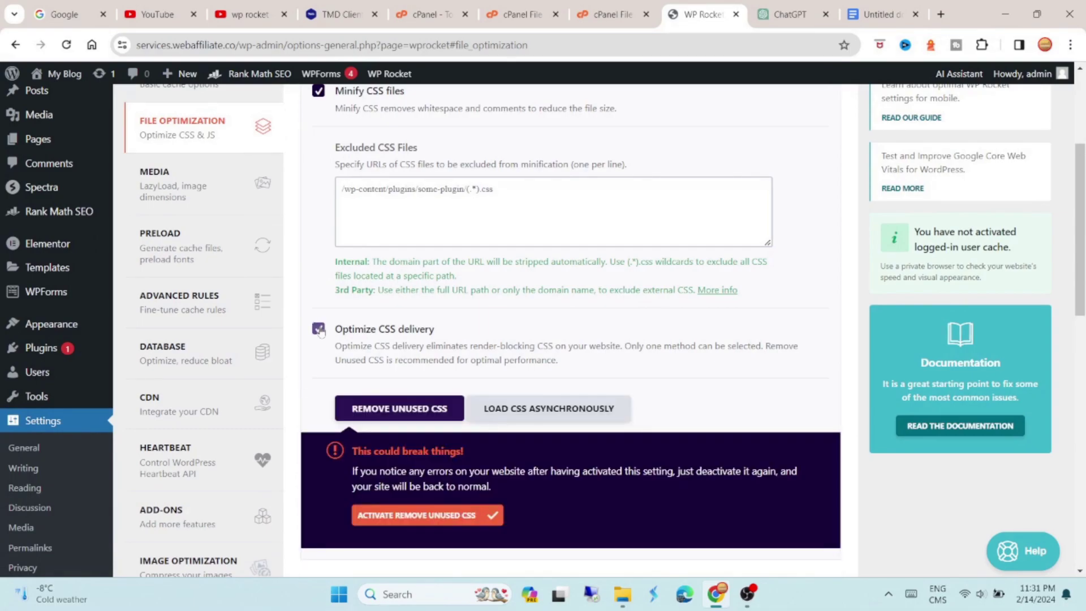
{"action": "scroll", "coordinate": [536, 280], "scroll_direction": "down", "scroll_amount": 2}
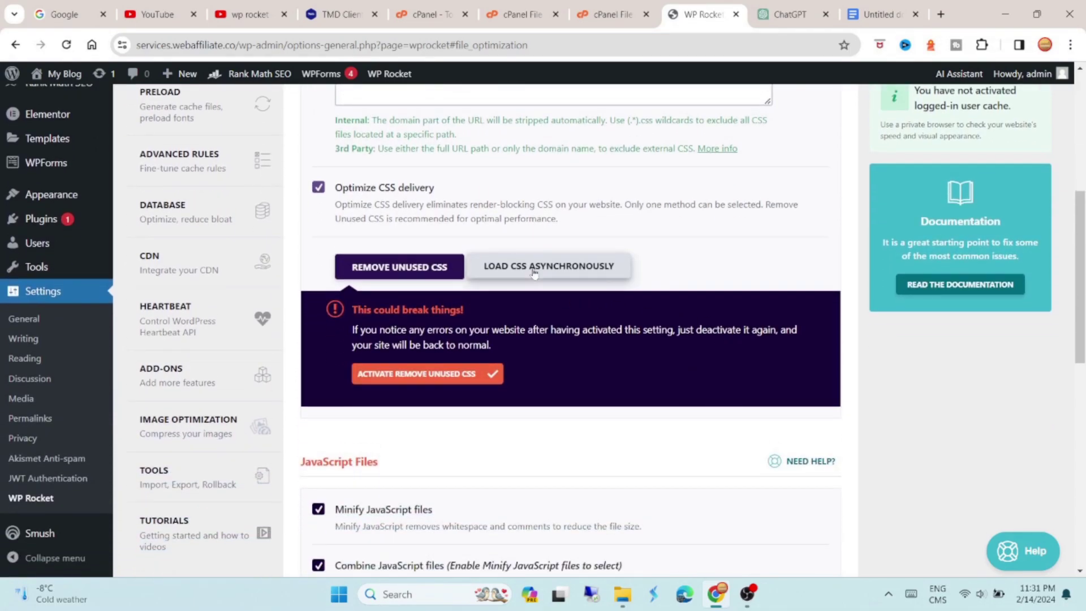
{"action": "left_click", "coordinate": [534, 267]}
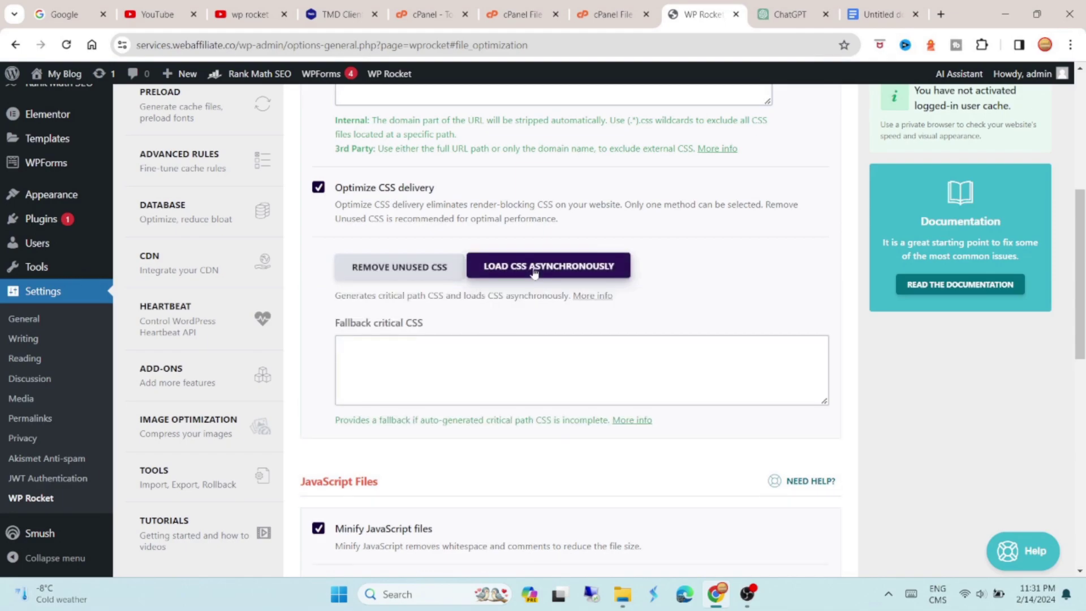
{"action": "left_click", "coordinate": [415, 268]}
{"action": "left_click", "coordinate": [400, 375]}
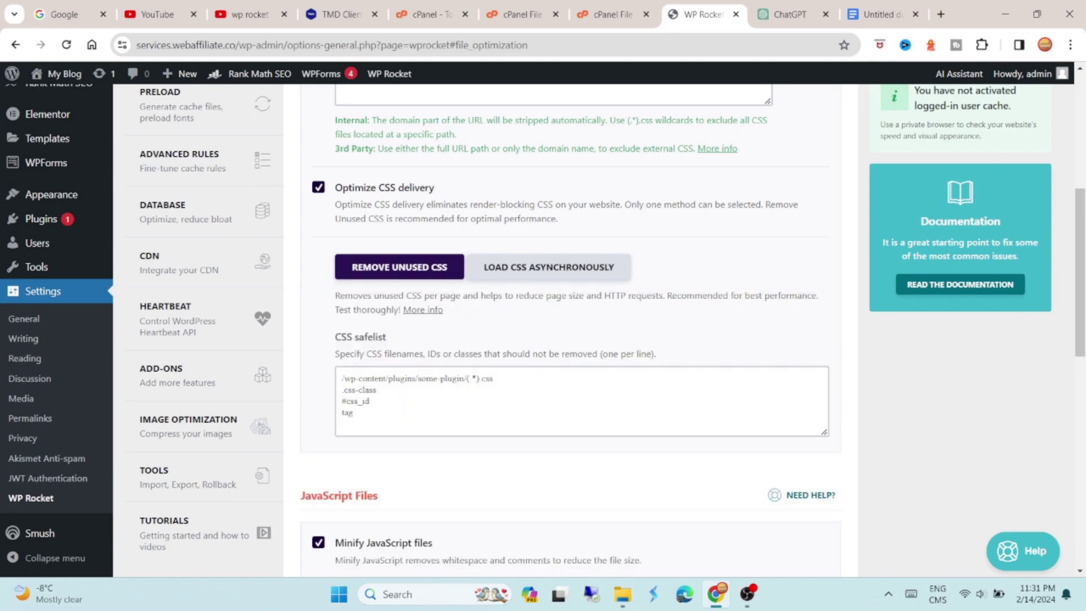
- Read the Remove Unused CSS recommendation and its More info help article, then close the help window
{"action": "scroll", "coordinate": [543, 330], "scroll_direction": "down", "scroll_amount": 3}
{"action": "scroll", "coordinate": [543, 329], "scroll_direction": "up", "scroll_amount": 2}
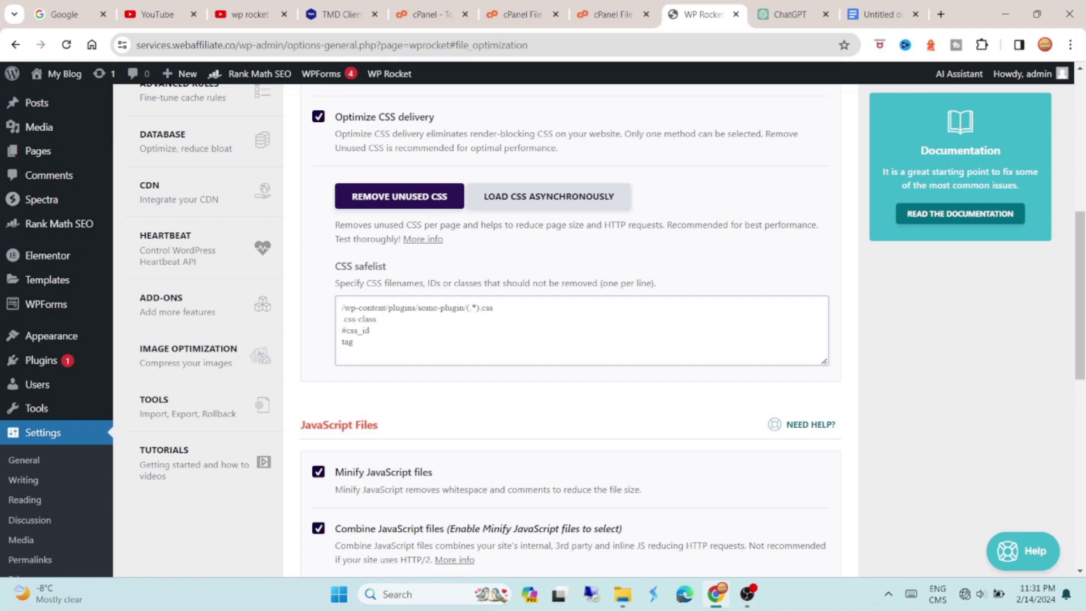
{"action": "left_click_drag", "start_coordinate": [666, 225], "coordinate": [787, 240]}
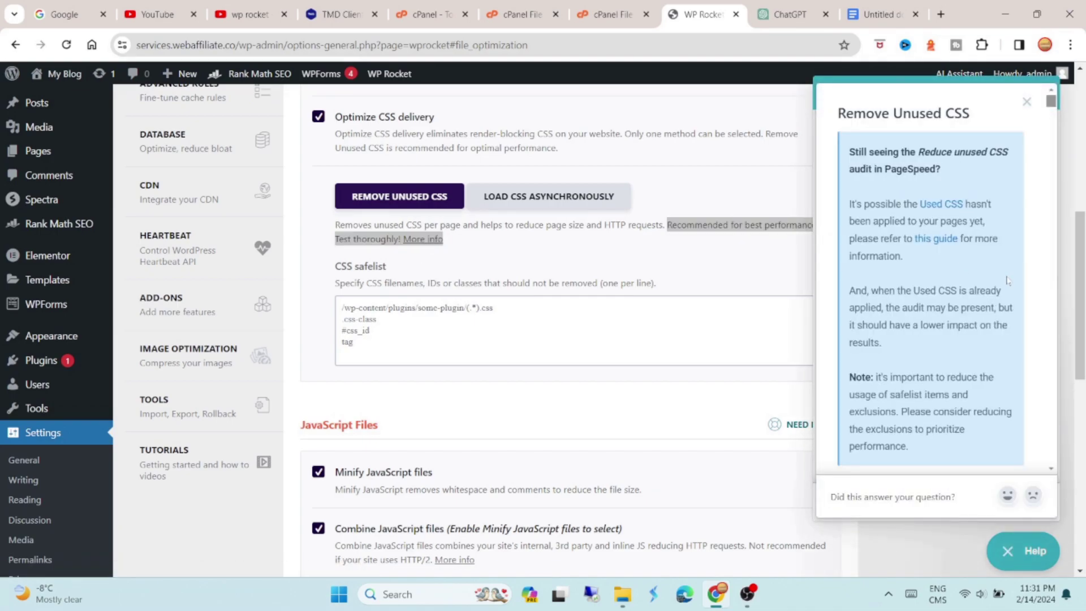
{"action": "scroll", "coordinate": [969, 238], "scroll_direction": "down", "scroll_amount": 6}
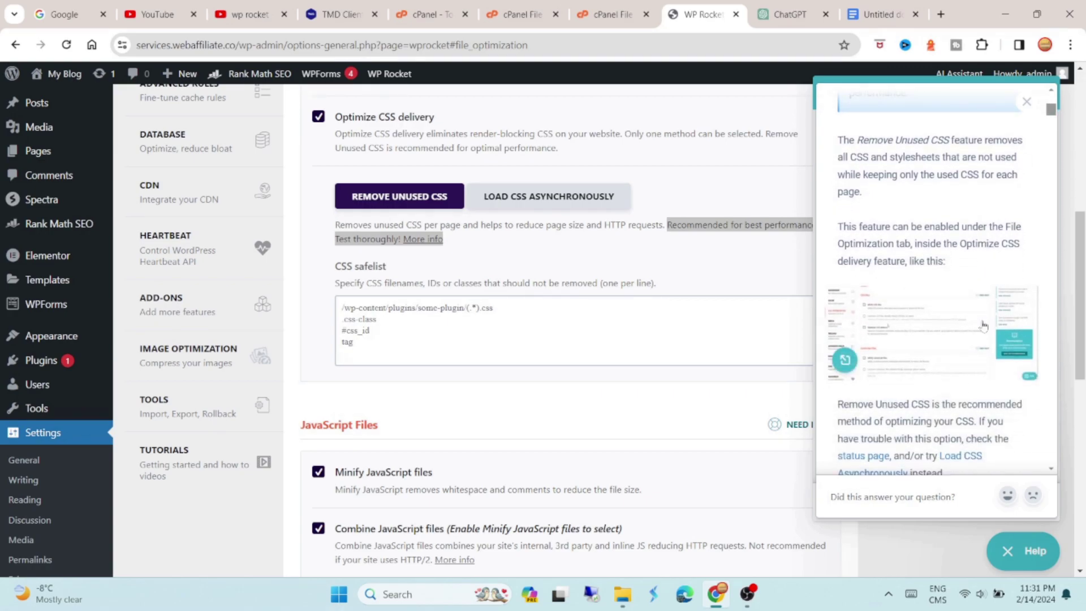
{"action": "scroll", "coordinate": [983, 325], "scroll_direction": "up", "scroll_amount": 4}
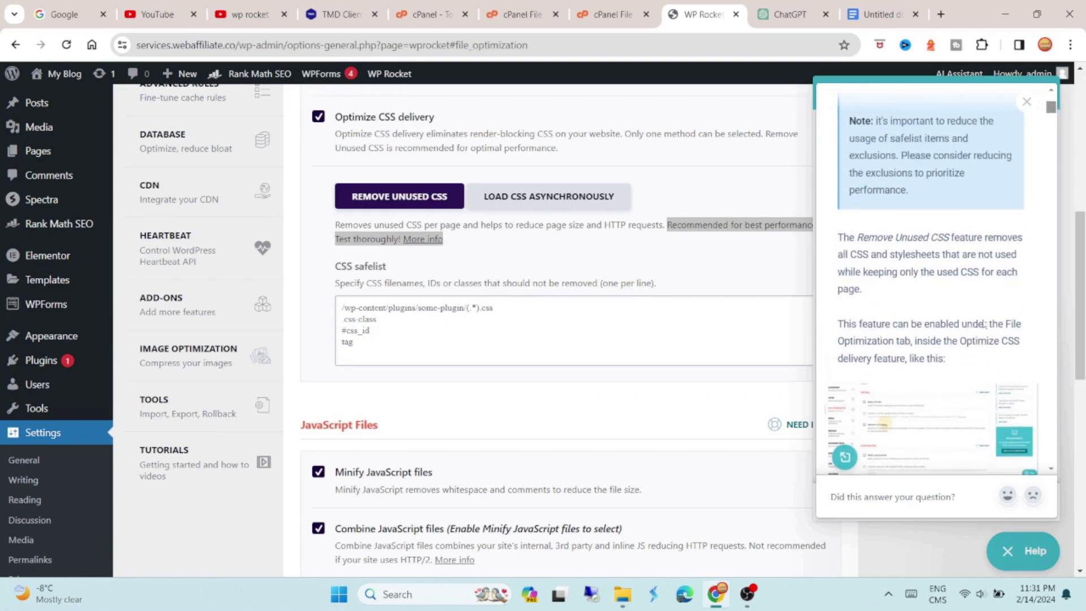
{"action": "key", "text": "Escape"}
{"action": "left_click", "coordinate": [744, 262]}
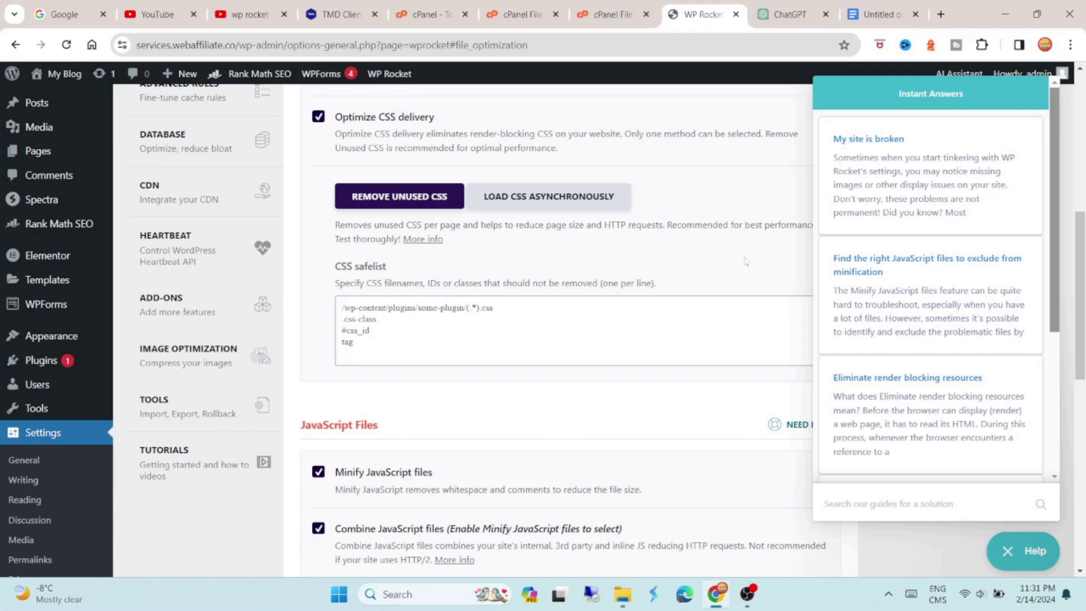
{"action": "left_click", "coordinate": [1022, 554]}
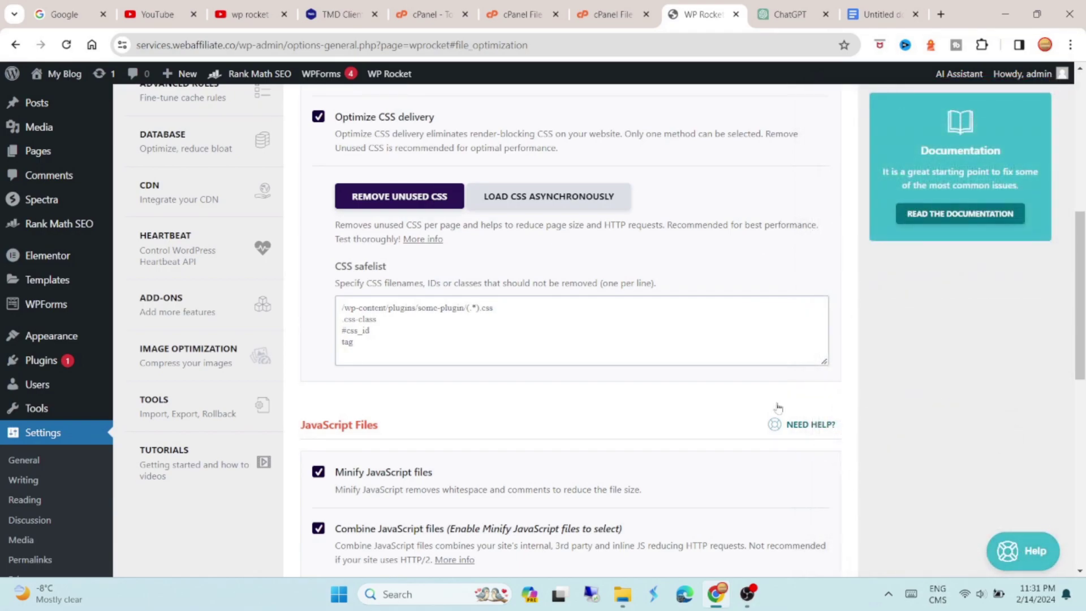
- Save the File Optimization settings with Remove Unused CSS as the CSS delivery method
{"action": "scroll", "coordinate": [713, 353], "scroll_direction": "down", "scroll_amount": 1}
{"action": "scroll", "coordinate": [712, 352], "scroll_direction": "down", "scroll_amount": 8}
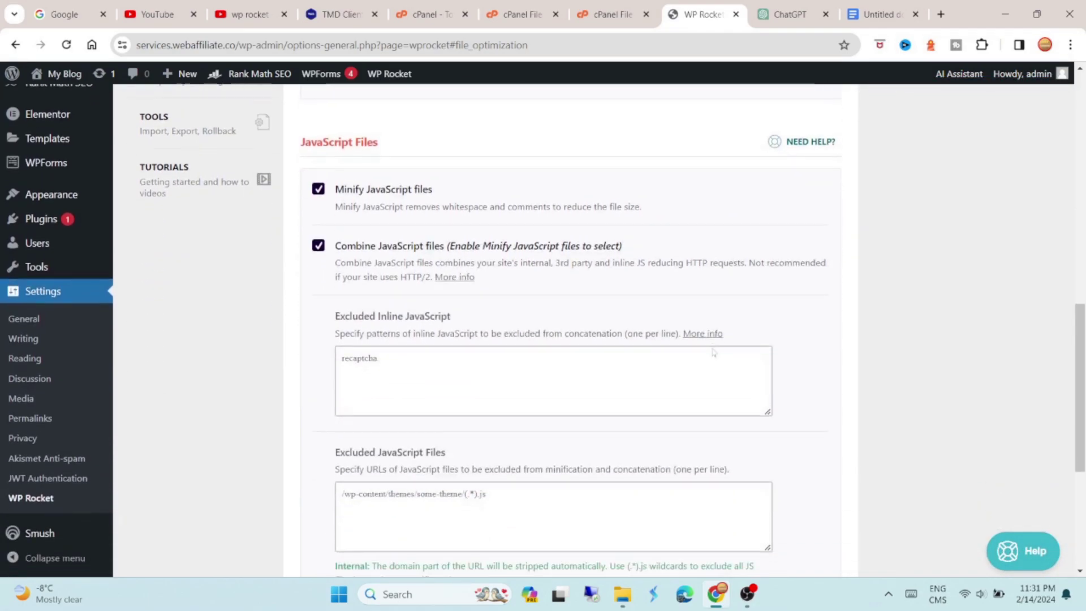
{"action": "left_click", "coordinate": [353, 489]}
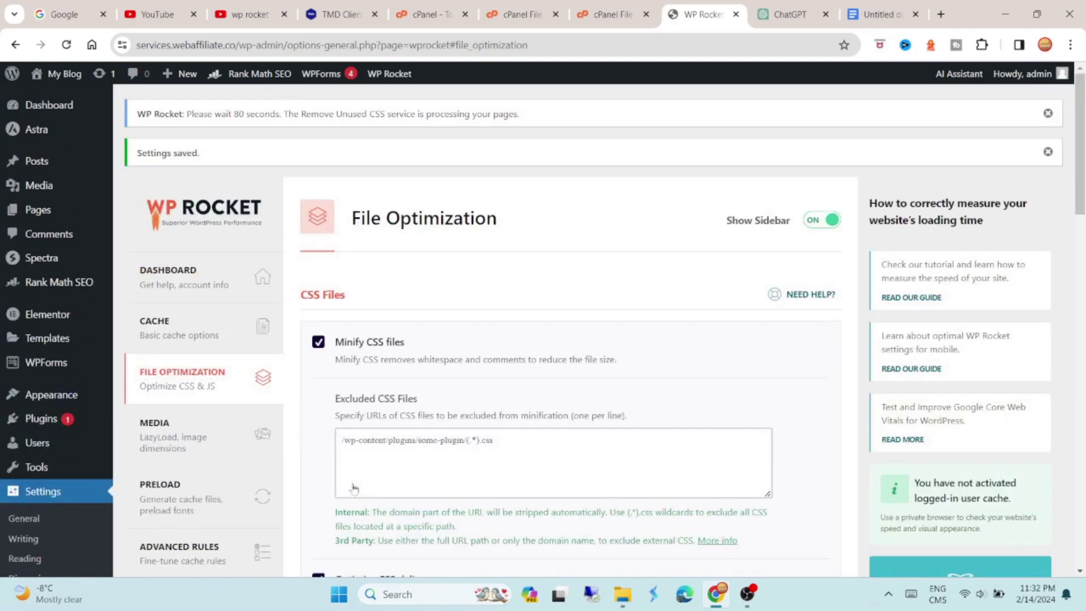
- Enable Load JavaScript deferred in the JavaScript Files section and save the change
{"action": "scroll", "coordinate": [530, 338], "scroll_direction": "down", "scroll_amount": 15}
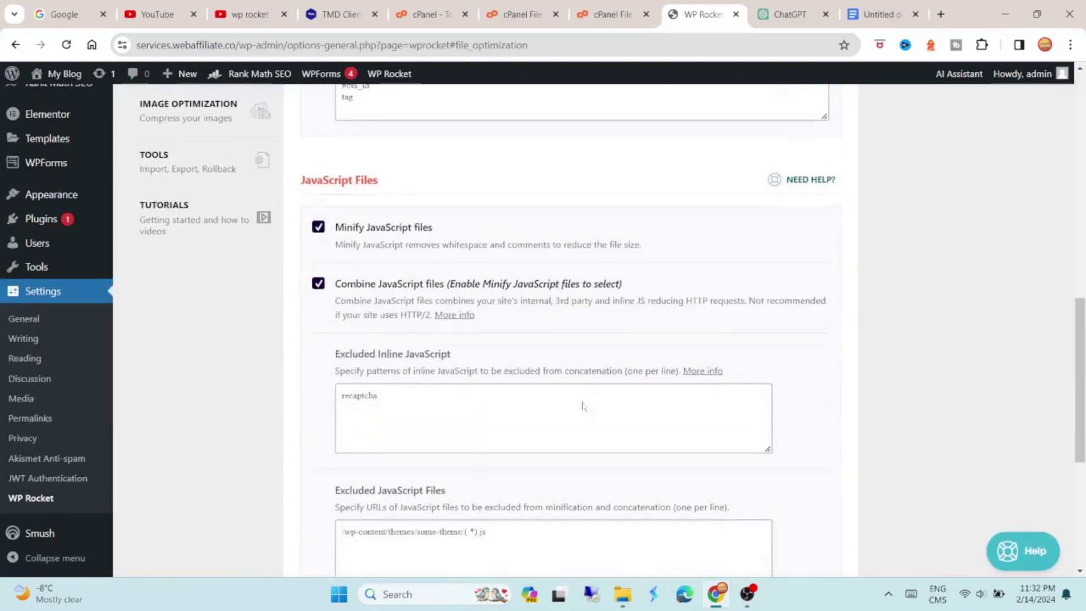
{"action": "scroll", "coordinate": [530, 338], "scroll_direction": "down", "scroll_amount": 3}
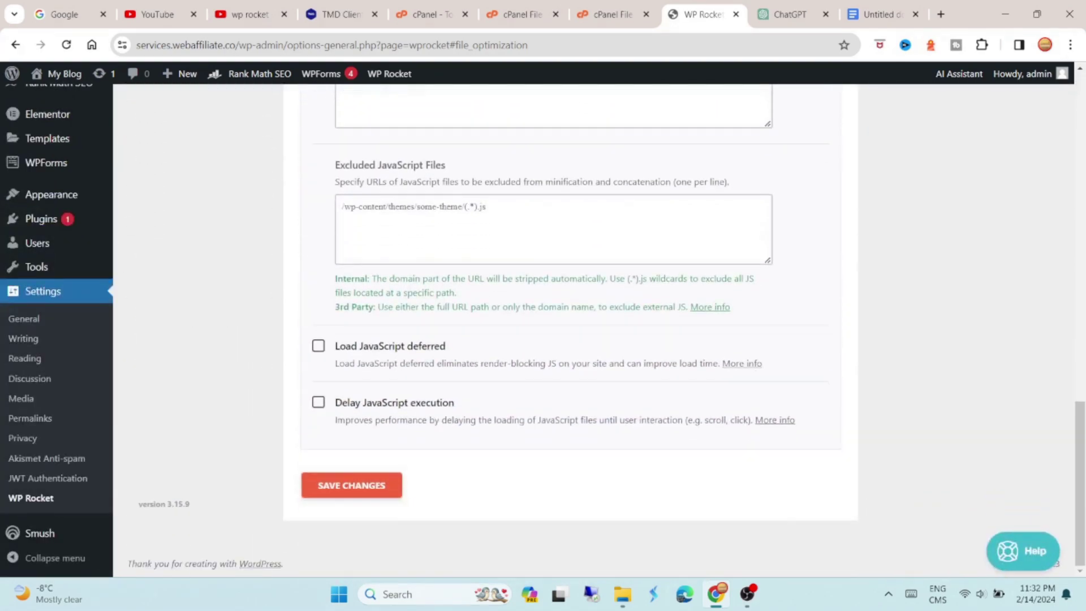
{"action": "left_click", "coordinate": [318, 343]}
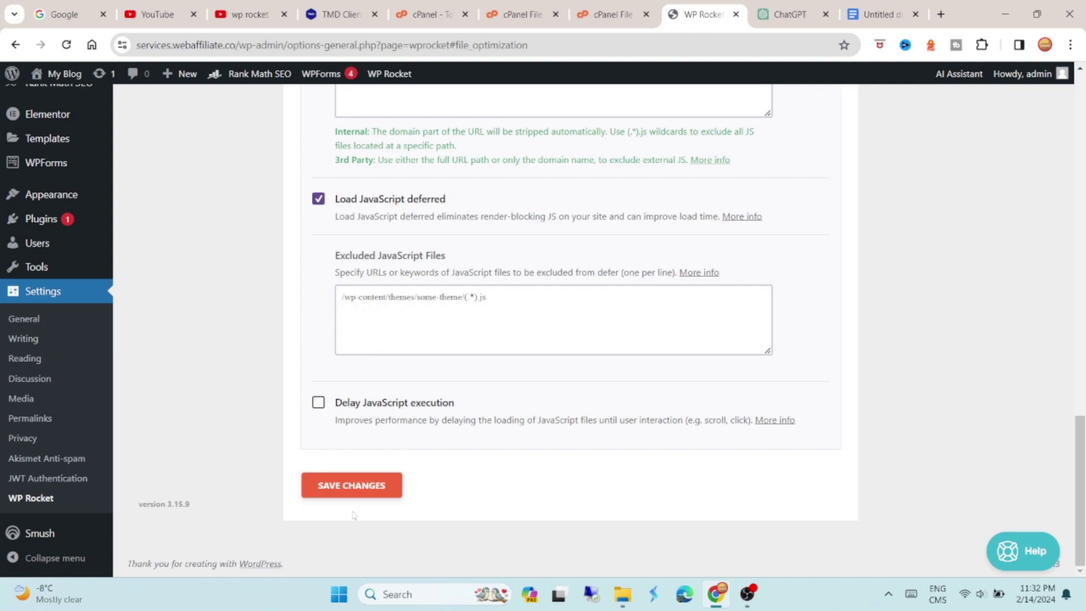
{"action": "left_click", "coordinate": [352, 487]}
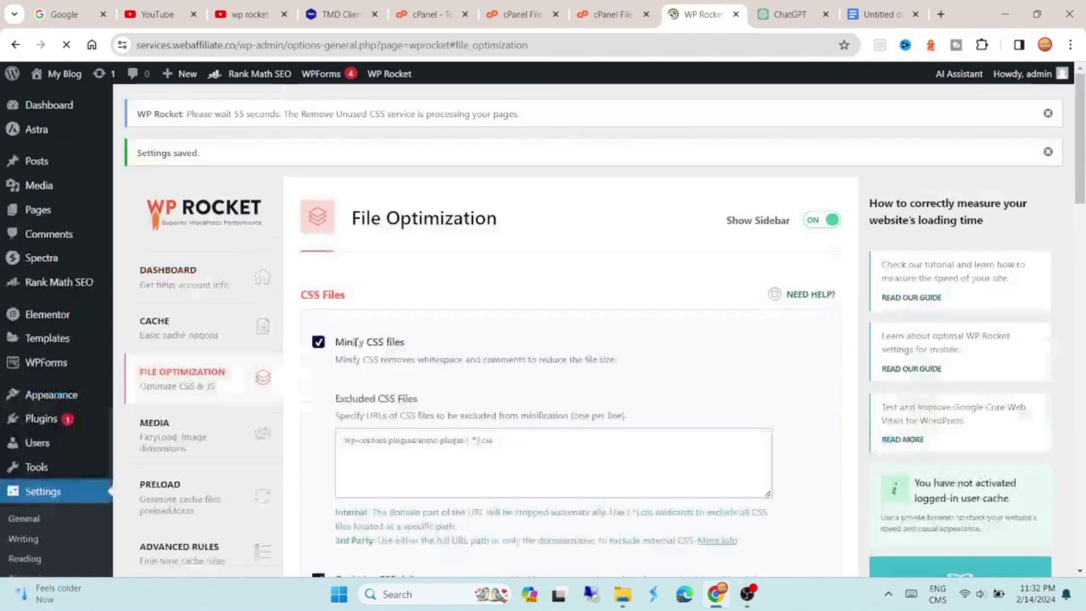
- Enable Delay JavaScript execution, review its one-click exclusions without selecting any, and save the change
{"action": "scroll", "coordinate": [498, 449], "scroll_direction": "down", "scroll_amount": 10}
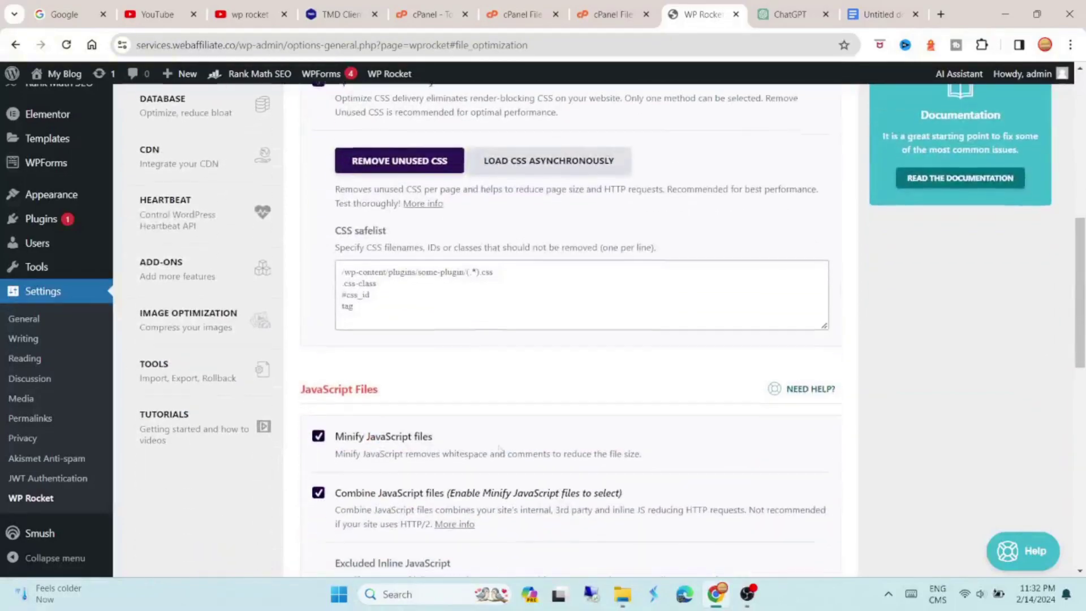
{"action": "scroll", "coordinate": [498, 449], "scroll_direction": "down", "scroll_amount": 12}
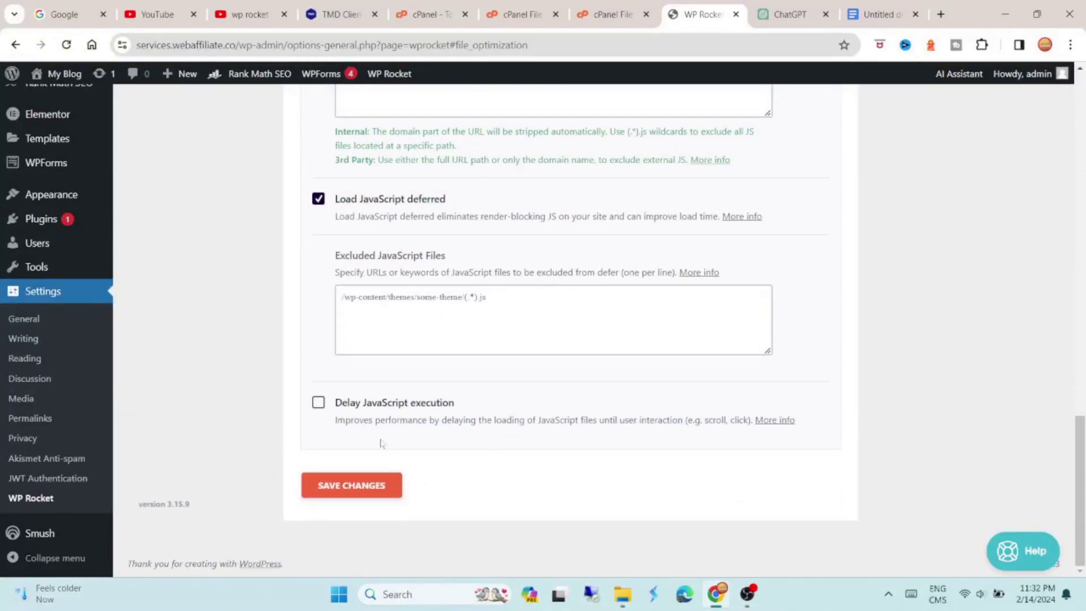
{"action": "left_click", "coordinate": [318, 403]}
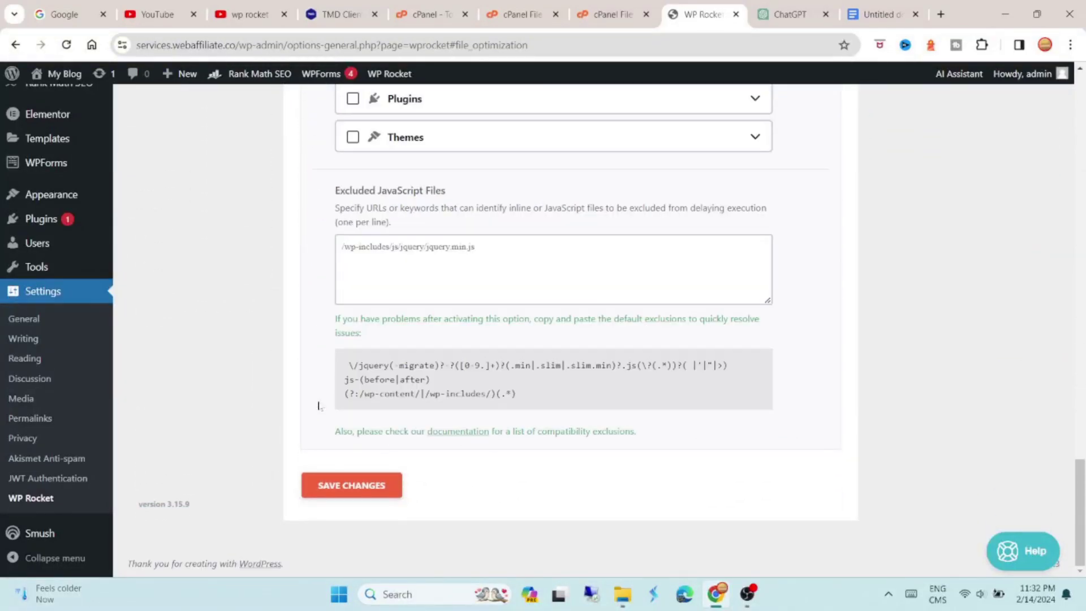
{"action": "scroll", "coordinate": [334, 418], "scroll_direction": "up", "scroll_amount": 1}
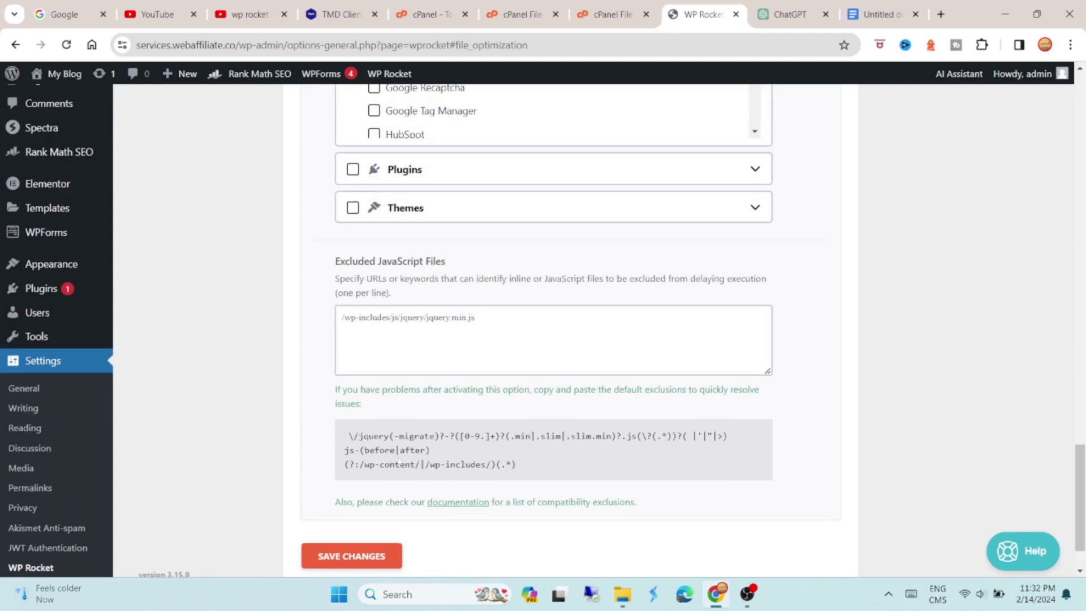
{"action": "scroll", "coordinate": [398, 459], "scroll_direction": "up", "scroll_amount": 1}
{"action": "scroll", "coordinate": [346, 379], "scroll_direction": "up", "scroll_amount": 7}
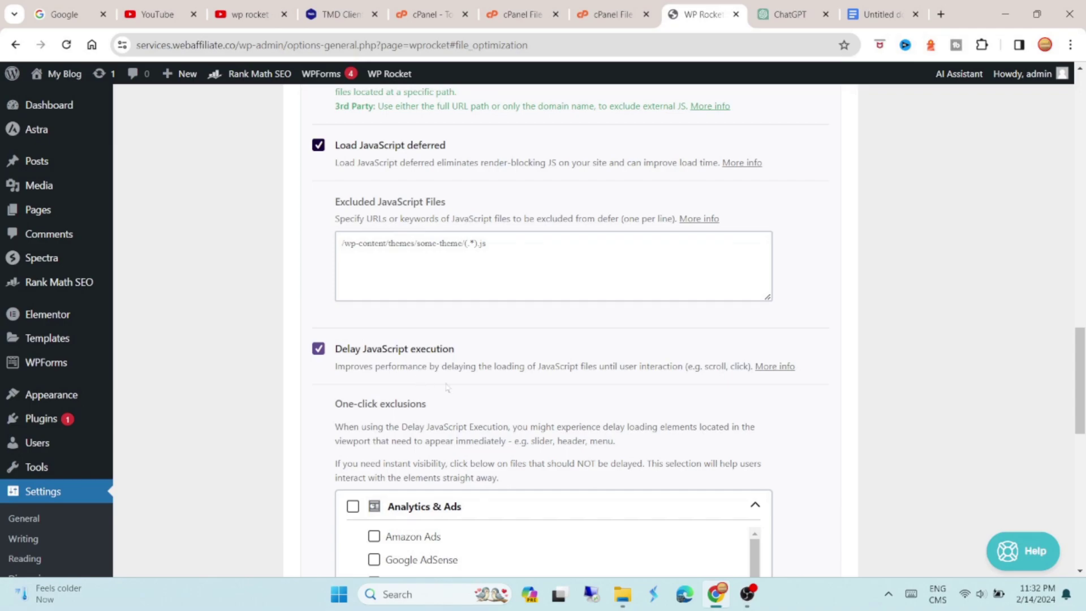
{"action": "scroll", "coordinate": [448, 388], "scroll_direction": "down", "scroll_amount": 2}
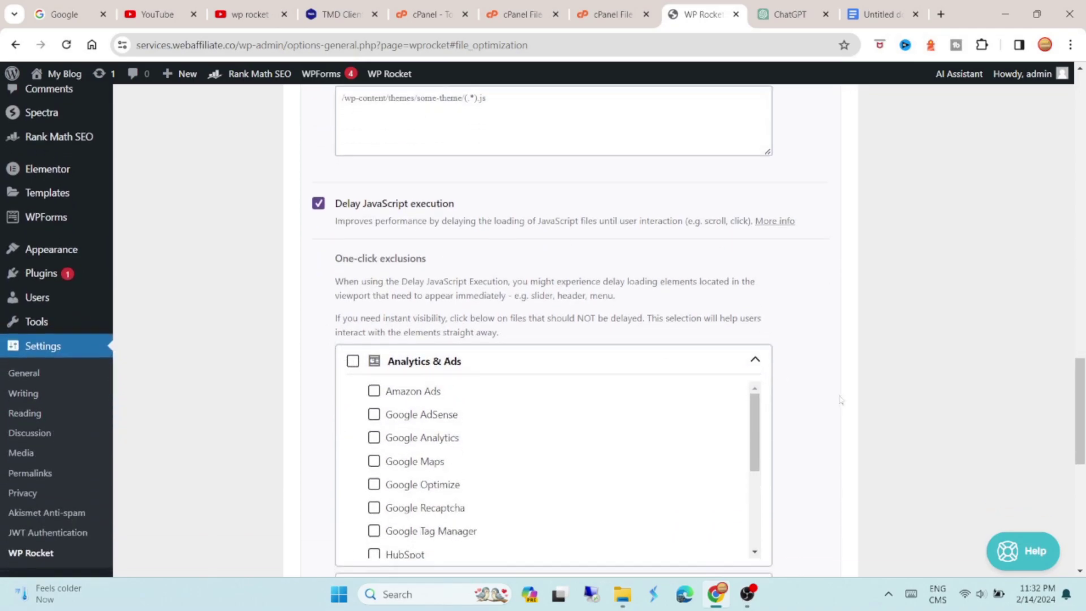
{"action": "scroll", "coordinate": [498, 478], "scroll_direction": "down", "scroll_amount": 7}
{"action": "left_click", "coordinate": [350, 489]}
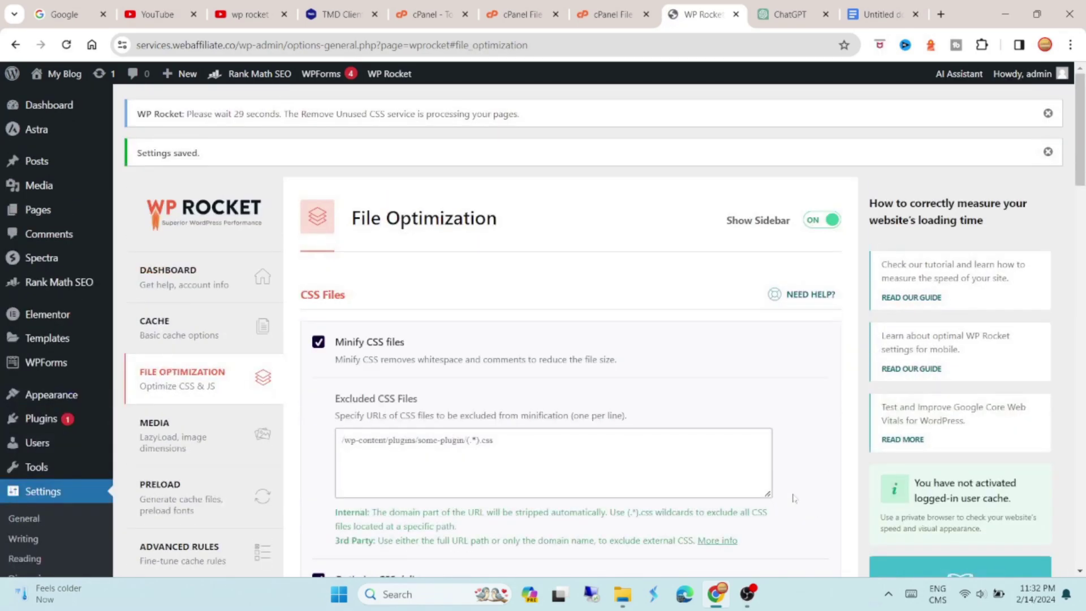
- Search Google for "google speed insights" in a new browser tab and open PageSpeed Insights
{"action": "left_click", "coordinate": [942, 15]}
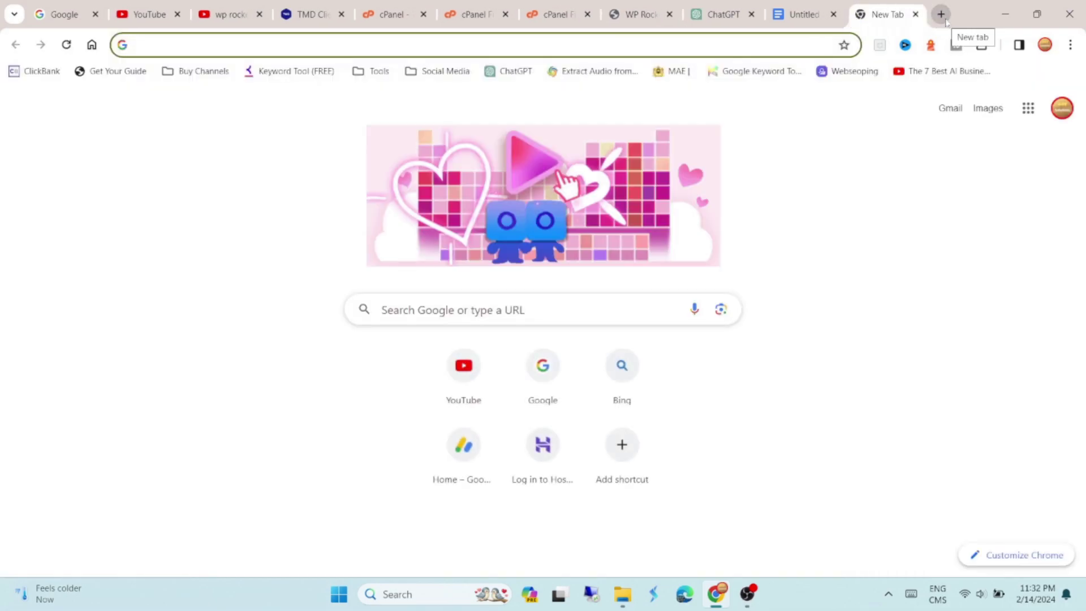
{"action": "type", "text": "goo"}
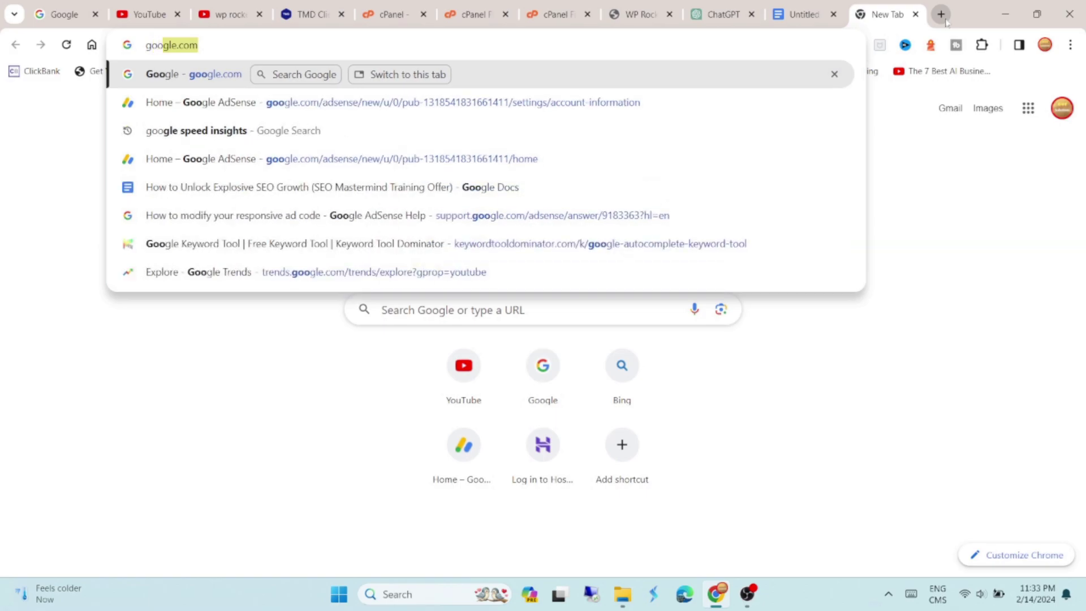
{"action": "type", "text": "gle spee"}
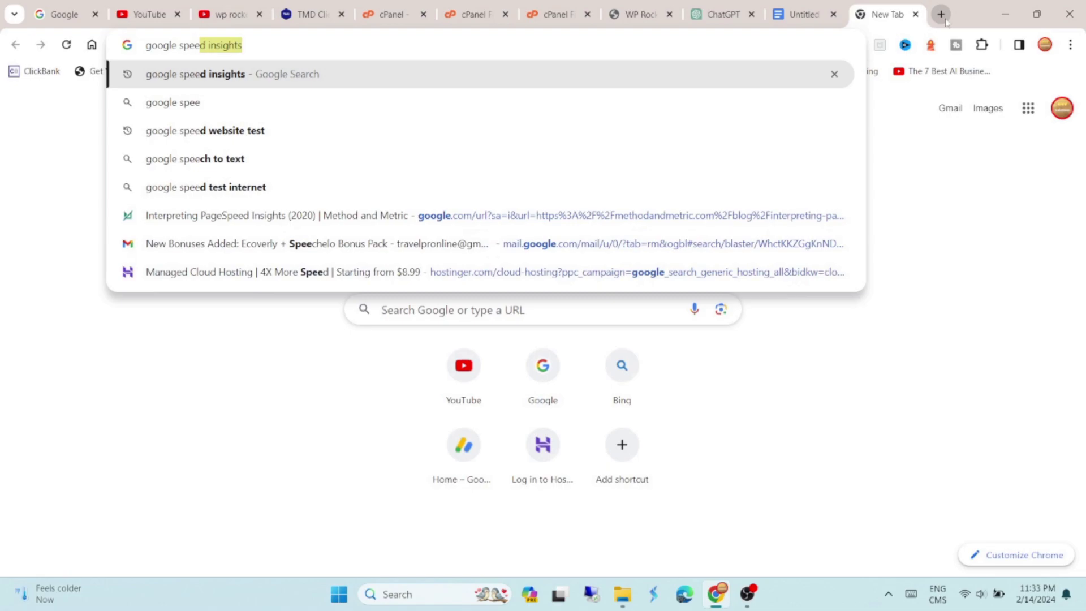
{"action": "key", "text": "Return"}
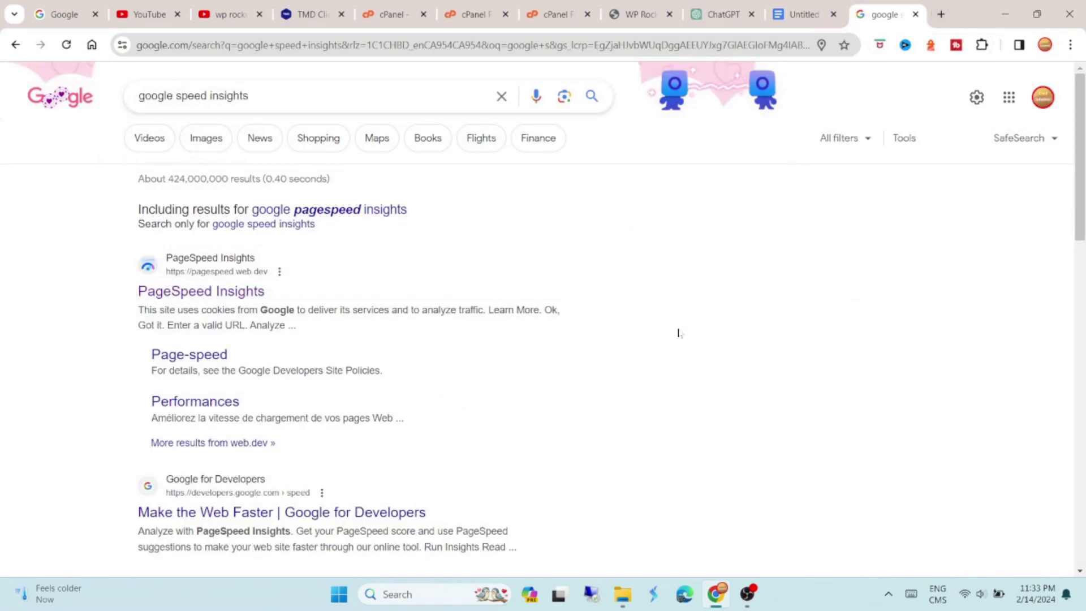
{"action": "left_click", "coordinate": [244, 295]}
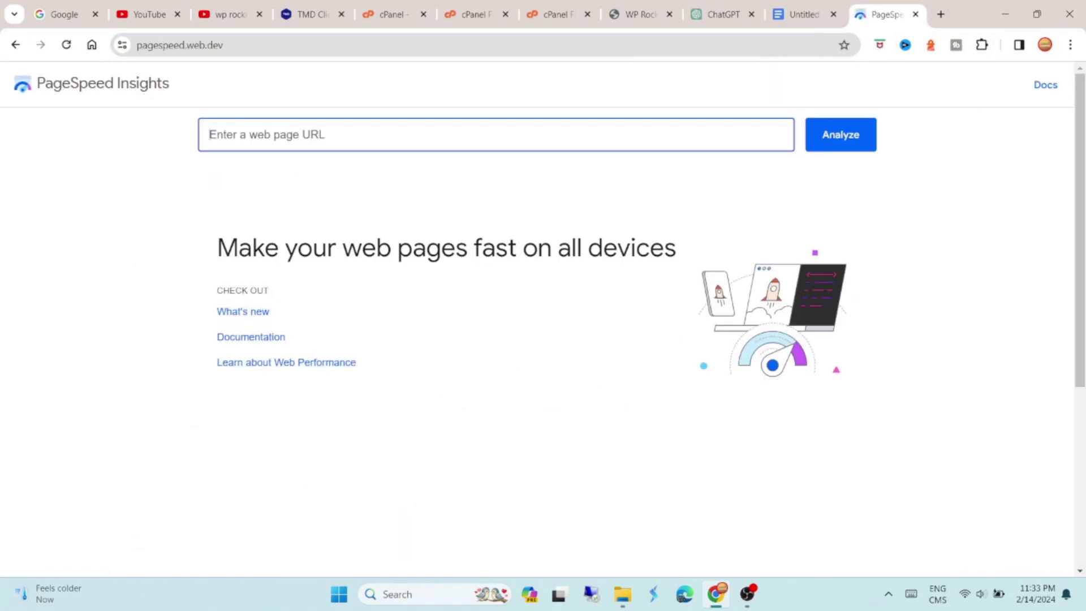
{"action": "left_click", "coordinate": [639, 15]}
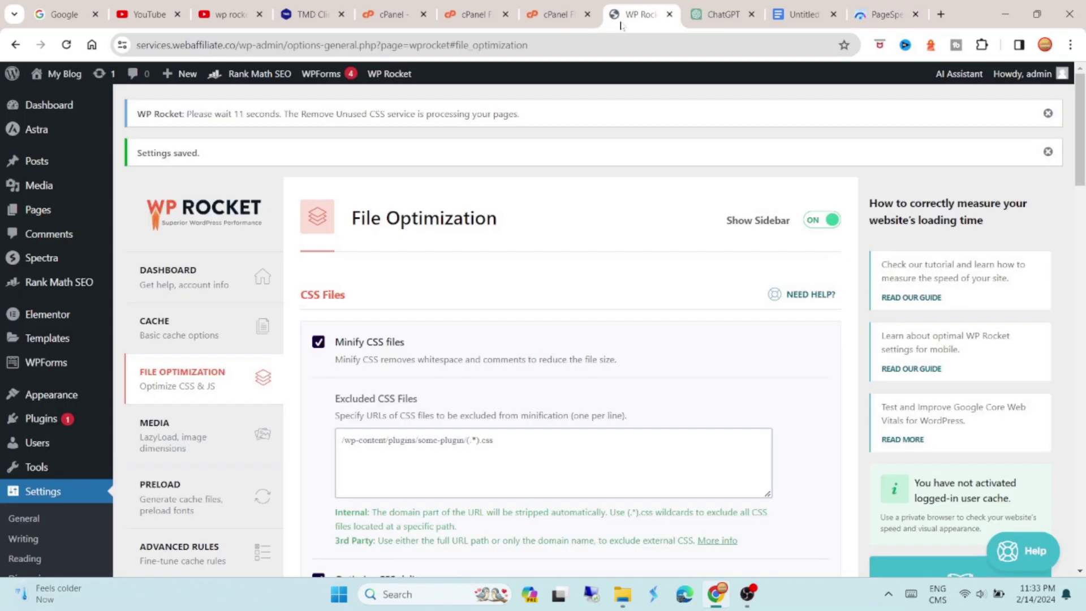
{"action": "left_click_drag", "start_coordinate": [137, 45], "coordinate": [231, 45]}
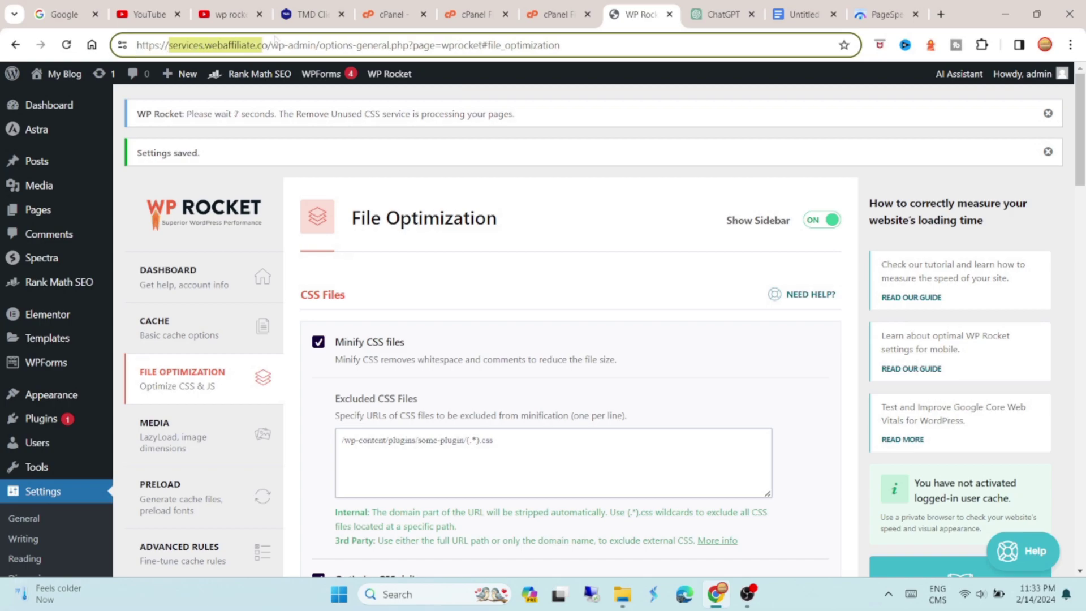
{"action": "left_click_drag", "start_coordinate": [268, 45], "coordinate": [137, 45]}
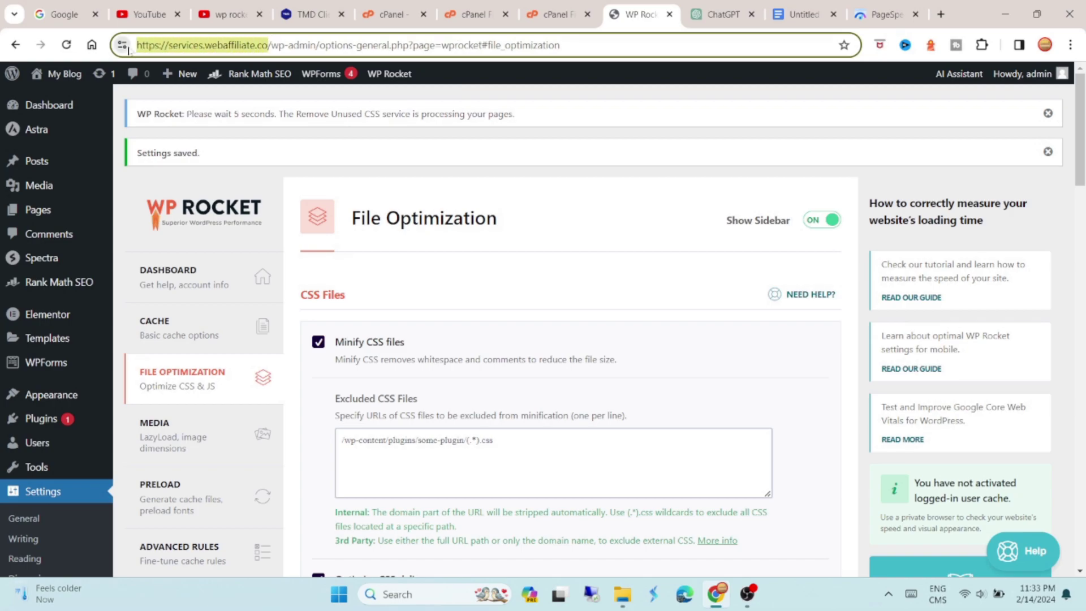
{"action": "left_click", "coordinate": [885, 15]}
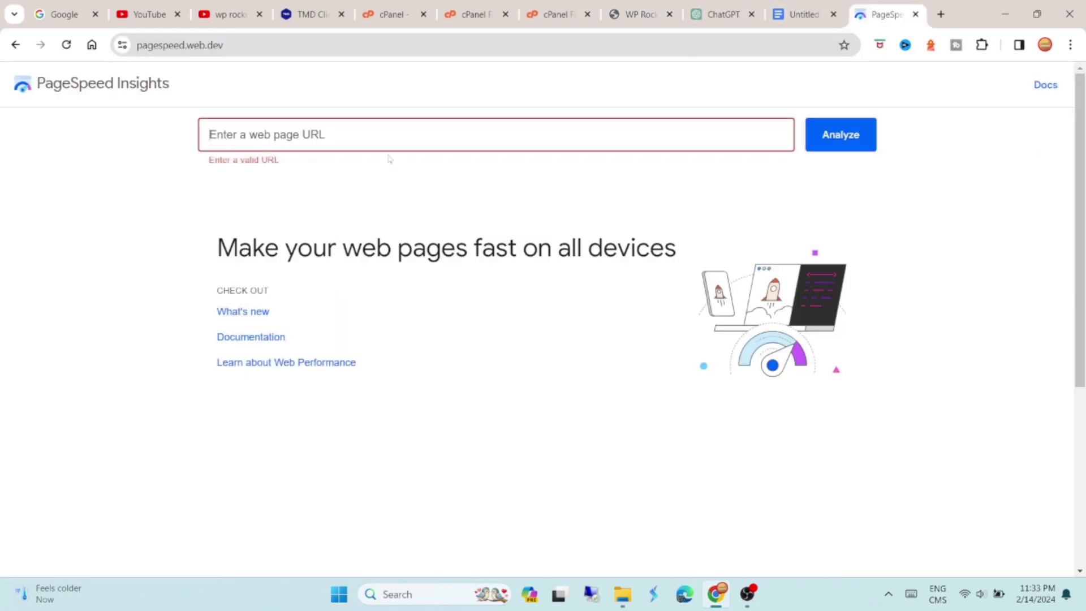
{"action": "left_click", "coordinate": [855, 133]}
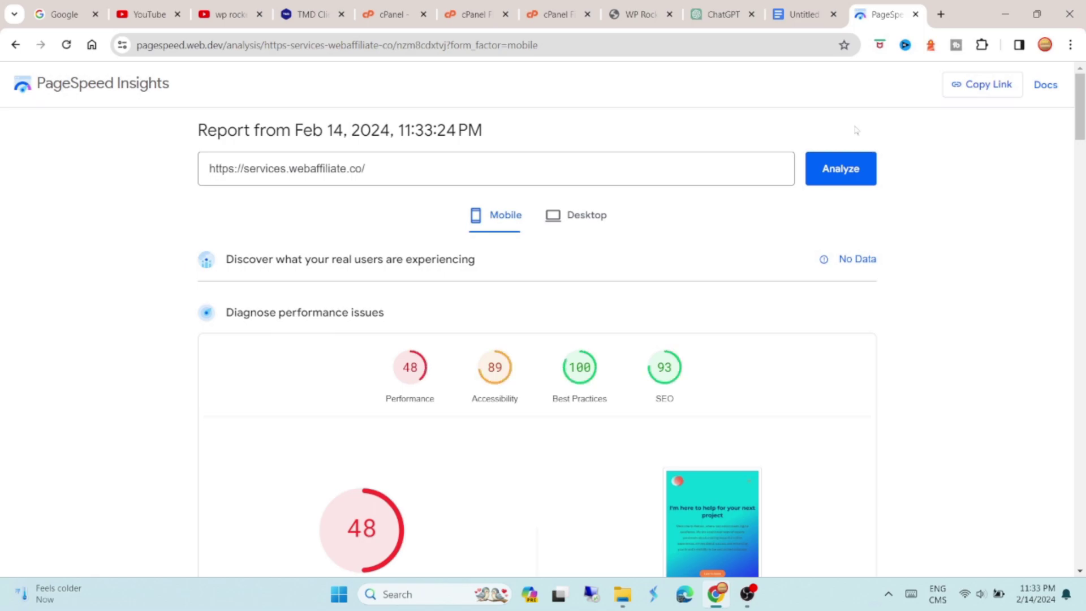
- Show the Desktop report and examine the site's performance, accessibility, best practices and SEO scores
{"action": "left_click", "coordinate": [585, 216]}
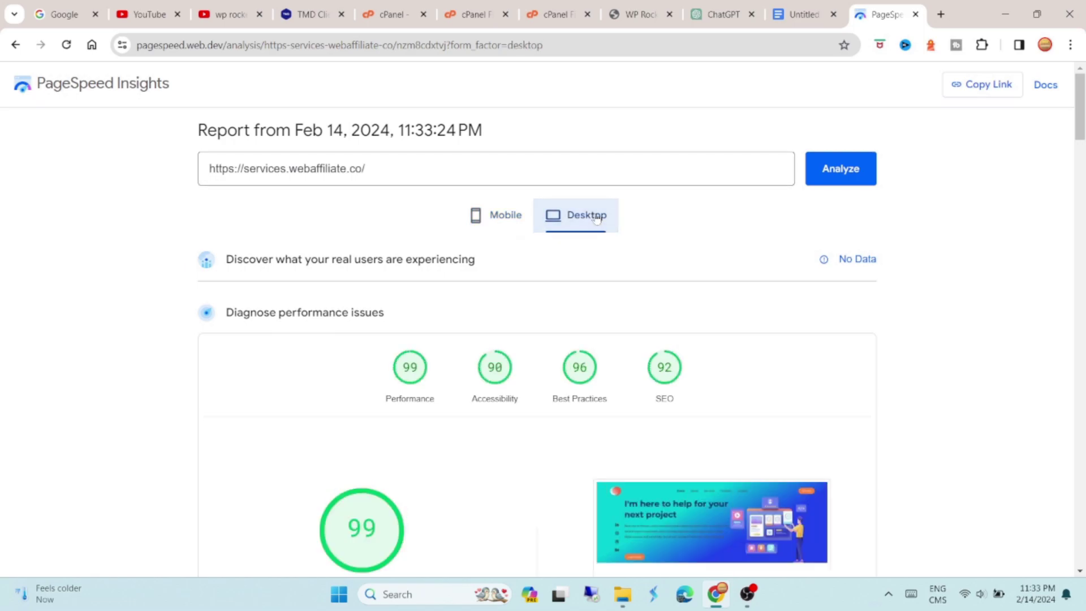
{"action": "scroll", "coordinate": [566, 286], "scroll_direction": "down", "scroll_amount": 3}
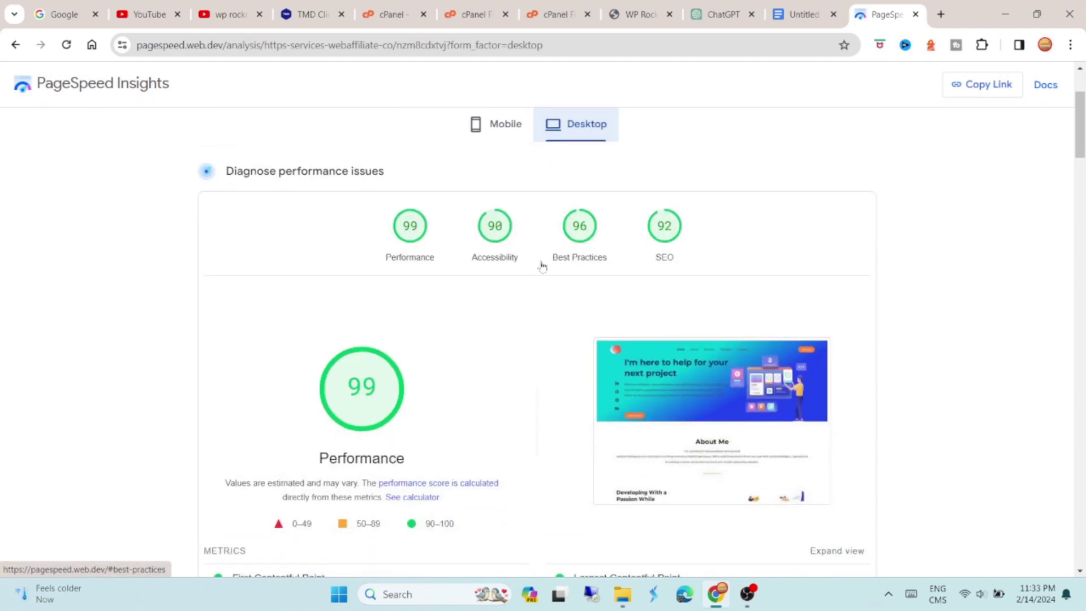
{"action": "scroll", "coordinate": [542, 266], "scroll_direction": "up", "scroll_amount": 1}
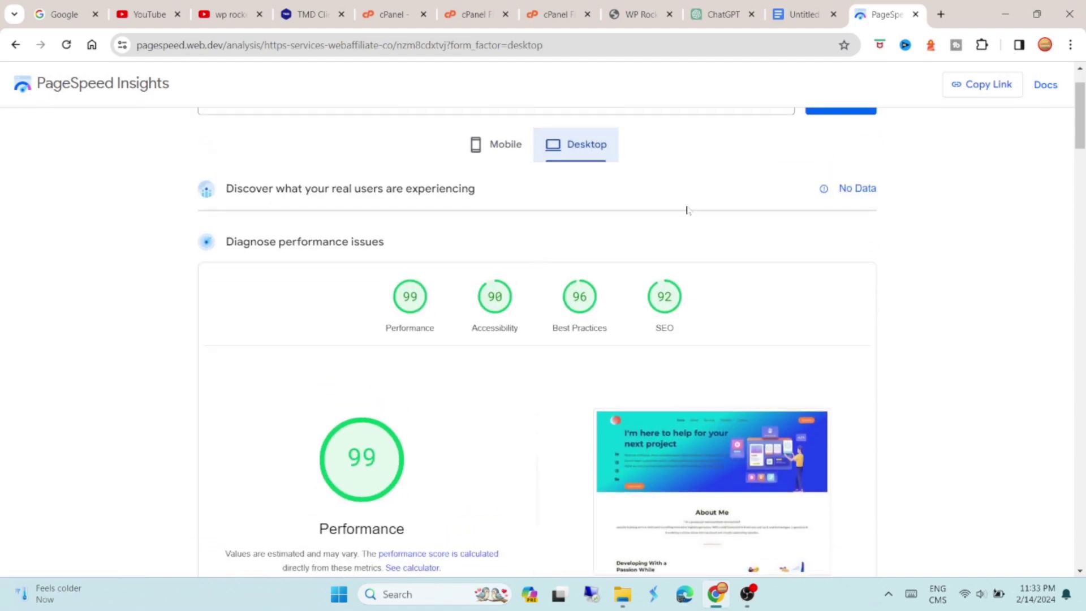
- Open gtmetrix.com in a new browser tab and log in to the GTmetrix dashboard
{"action": "left_click", "coordinate": [941, 14]}
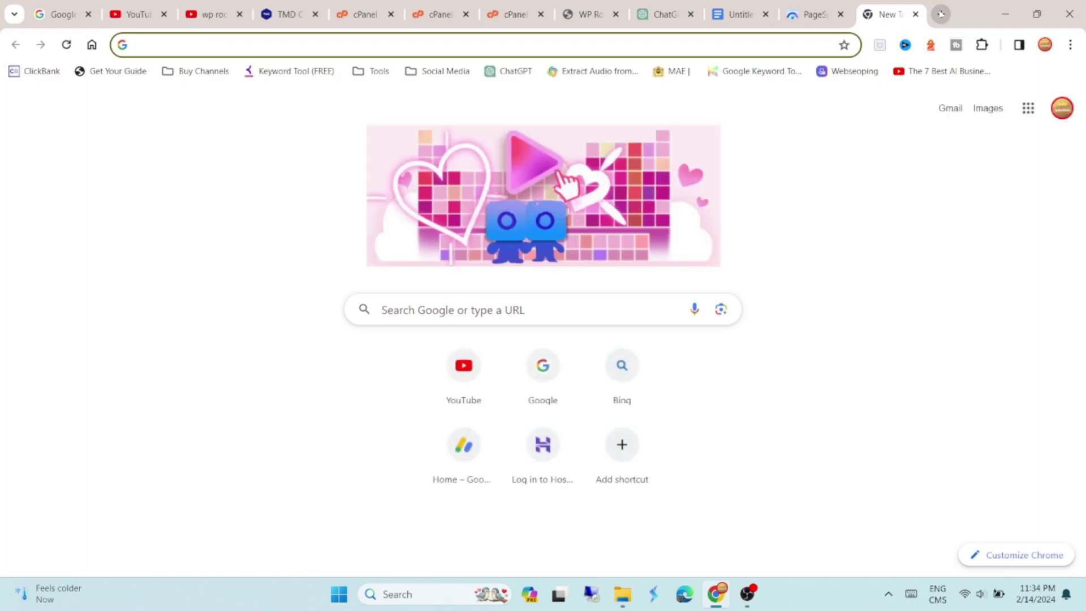
{"action": "type", "text": "gtmetrix.com"}
{"action": "key", "text": "Return"}
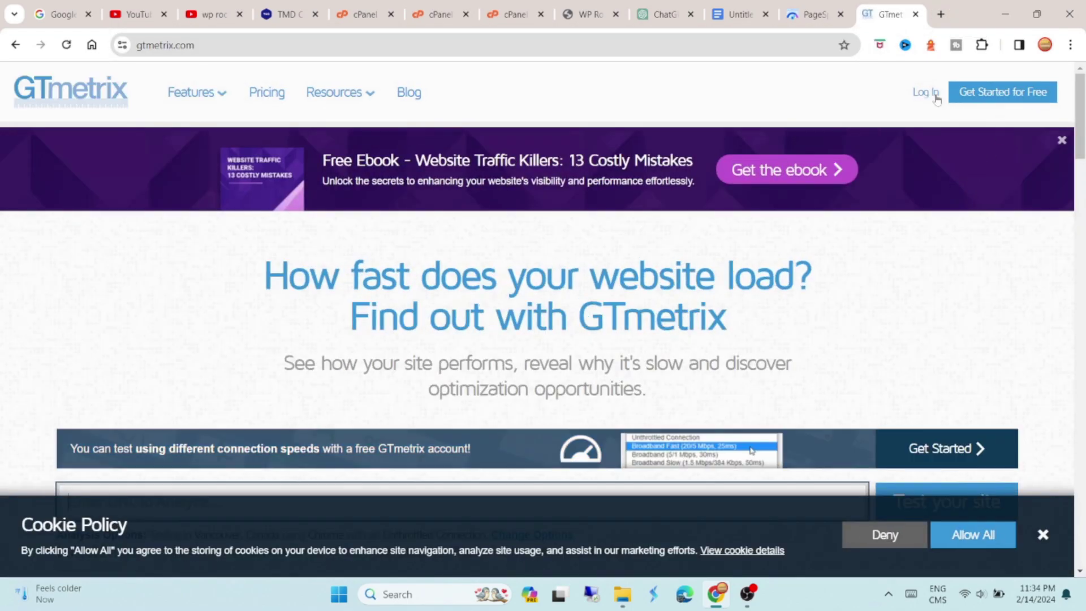
{"action": "left_click", "coordinate": [923, 93]}
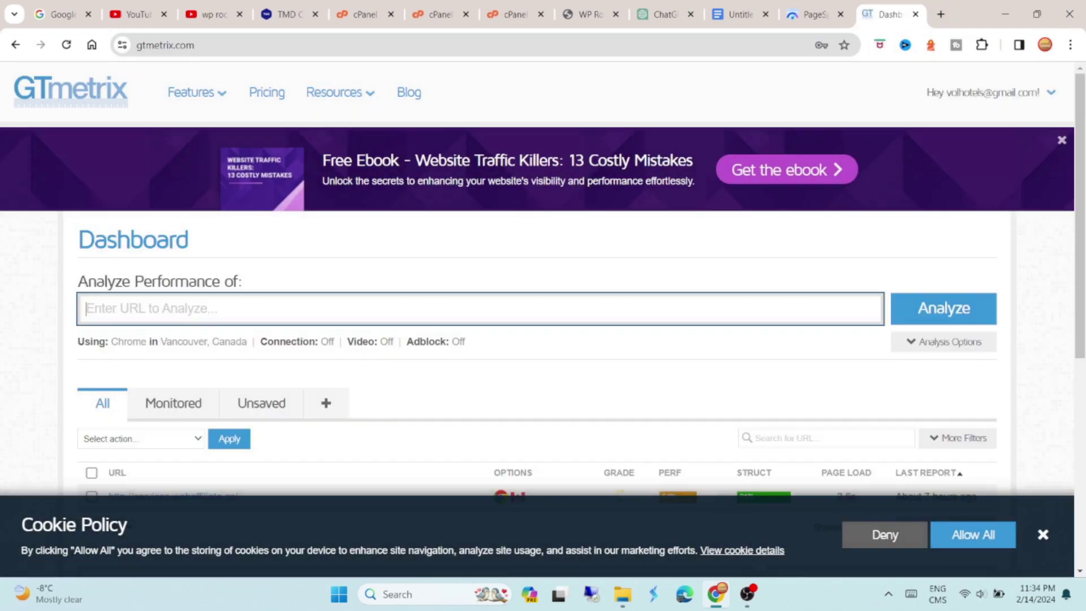
{"action": "left_click", "coordinate": [943, 308]}
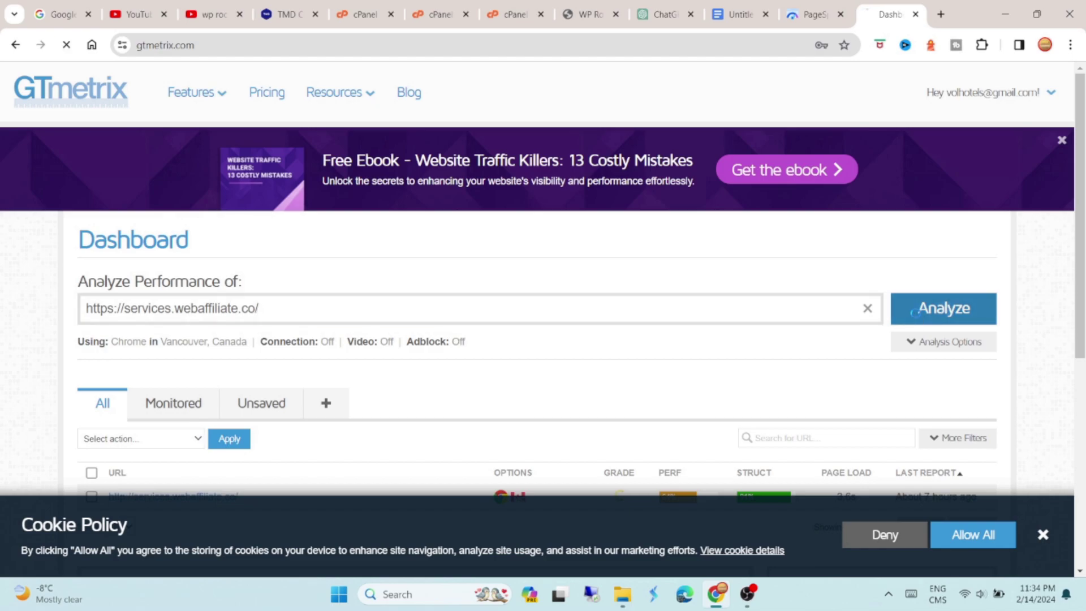
{"action": "left_click", "coordinate": [964, 535]}
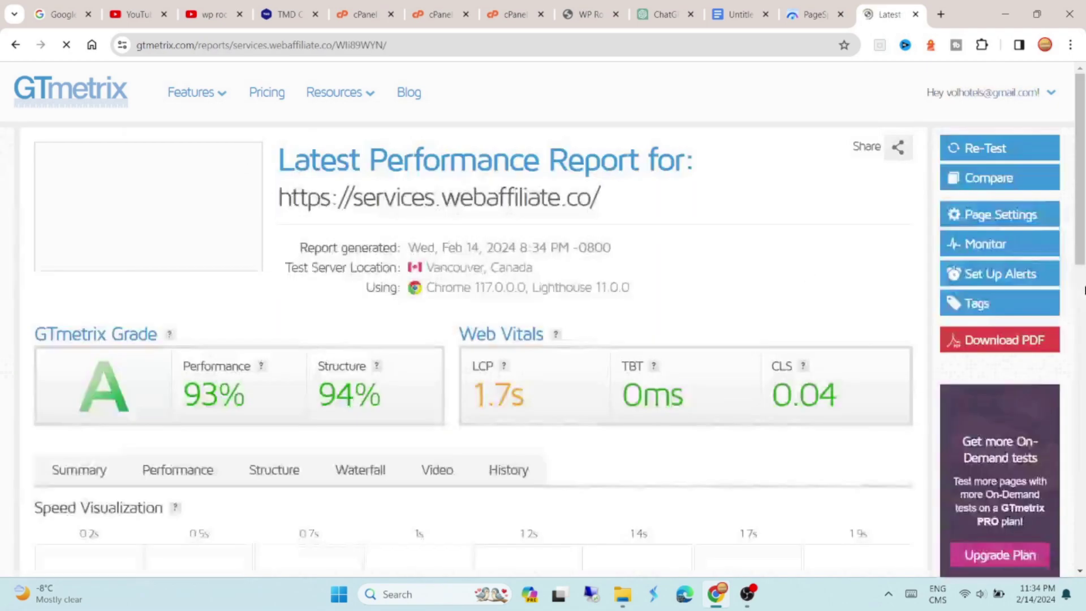
{"action": "scroll", "coordinate": [1085, 290], "scroll_direction": "down", "scroll_amount": 4}
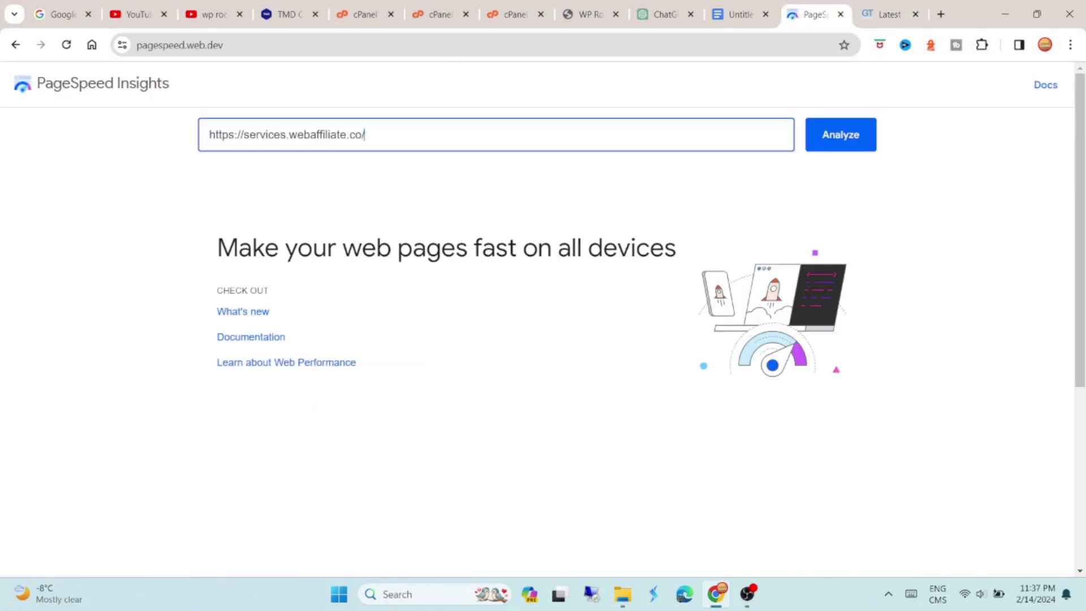
- Return to the GTmetrix report and examine its grade, Web Vitals and speed visualization
{"action": "left_click", "coordinate": [873, 12]}
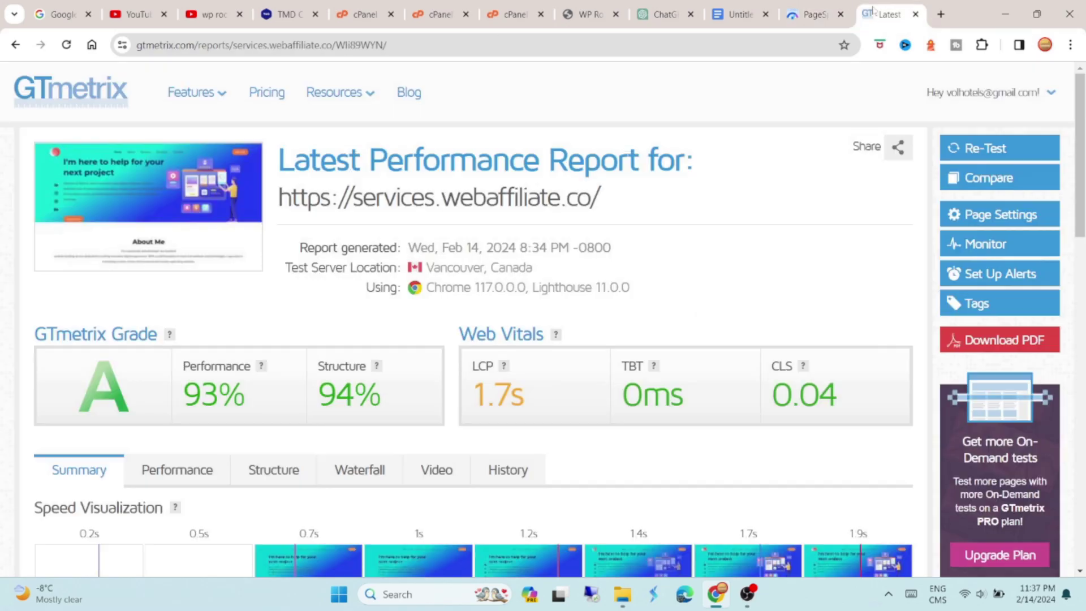
{"action": "scroll", "coordinate": [610, 256], "scroll_direction": "down", "scroll_amount": 3}
{"action": "scroll", "coordinate": [555, 264], "scroll_direction": "up", "scroll_amount": 3}
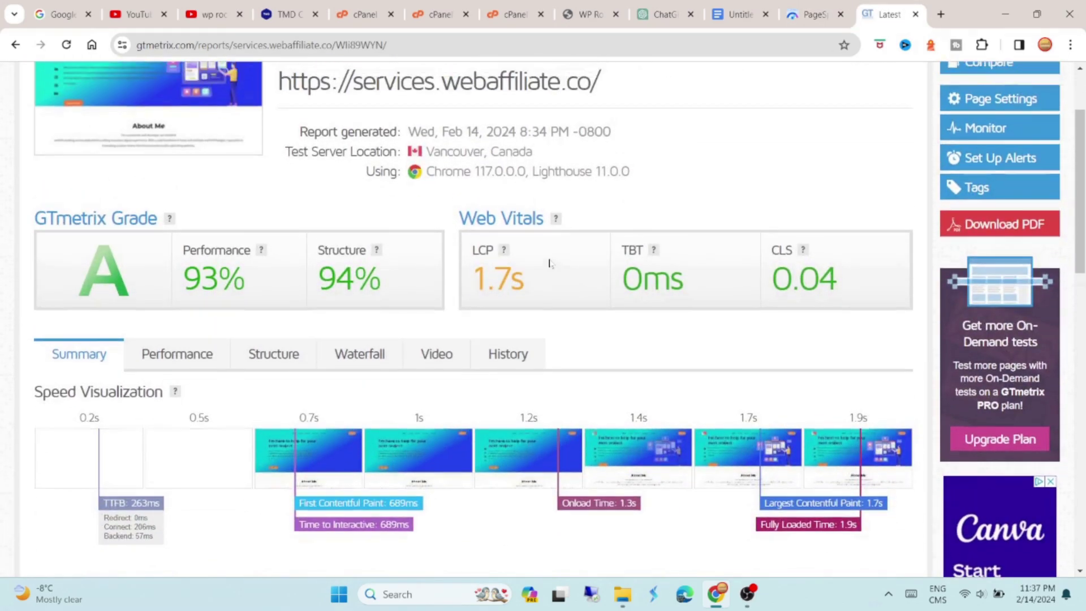
- Switch to the WP Rocket settings, show the Cache options and enable caching for mobile devices
{"action": "left_click", "coordinate": [584, 16]}
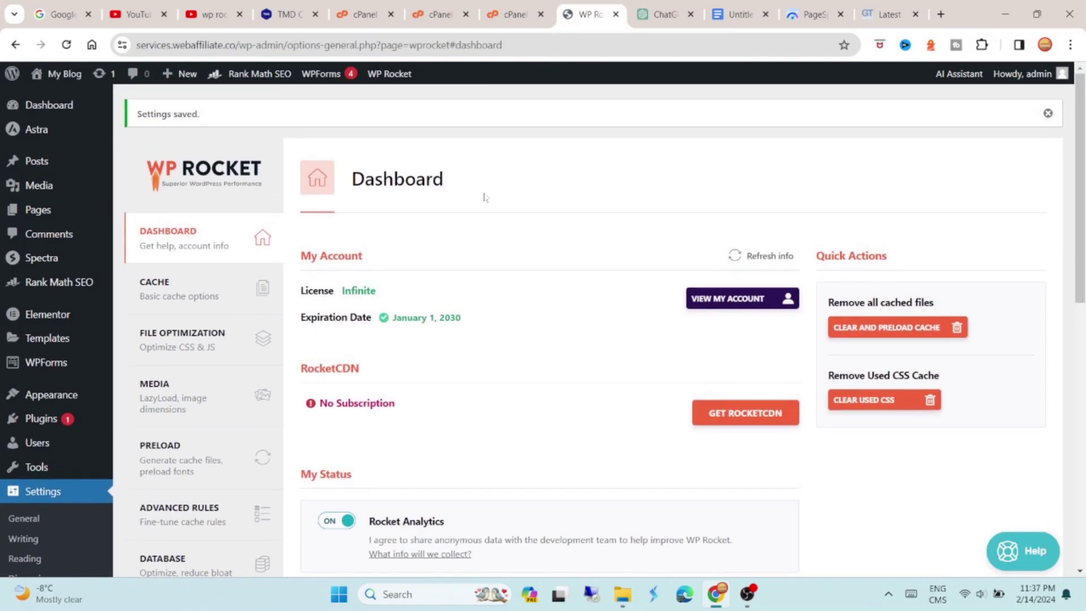
{"action": "scroll", "coordinate": [452, 209], "scroll_direction": "down", "scroll_amount": 3}
{"action": "scroll", "coordinate": [203, 255], "scroll_direction": "up", "scroll_amount": 2}
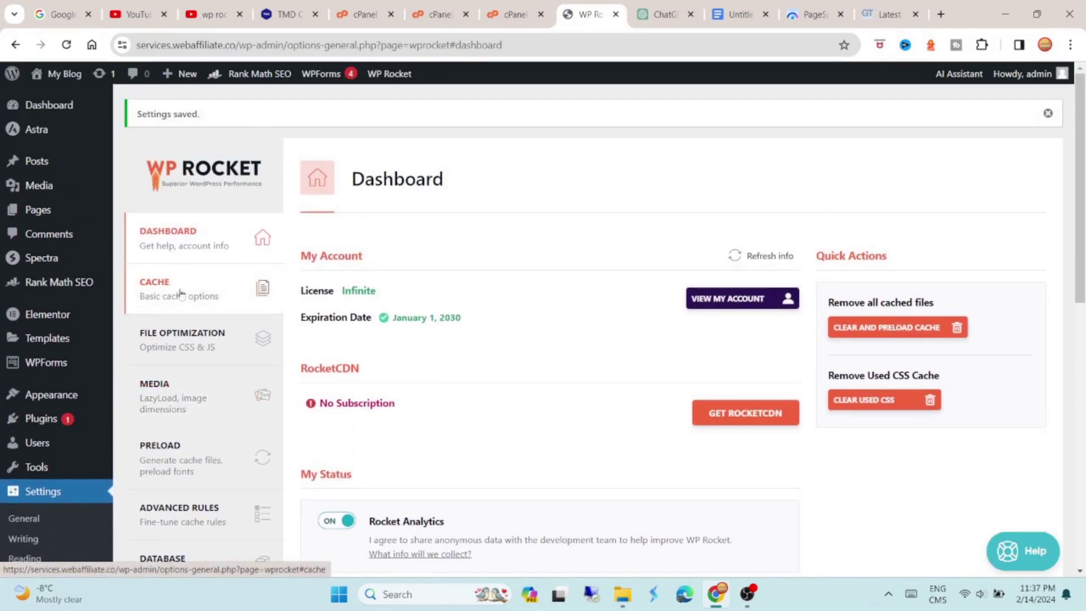
{"action": "left_click", "coordinate": [181, 294]}
{"action": "left_click", "coordinate": [318, 281]}
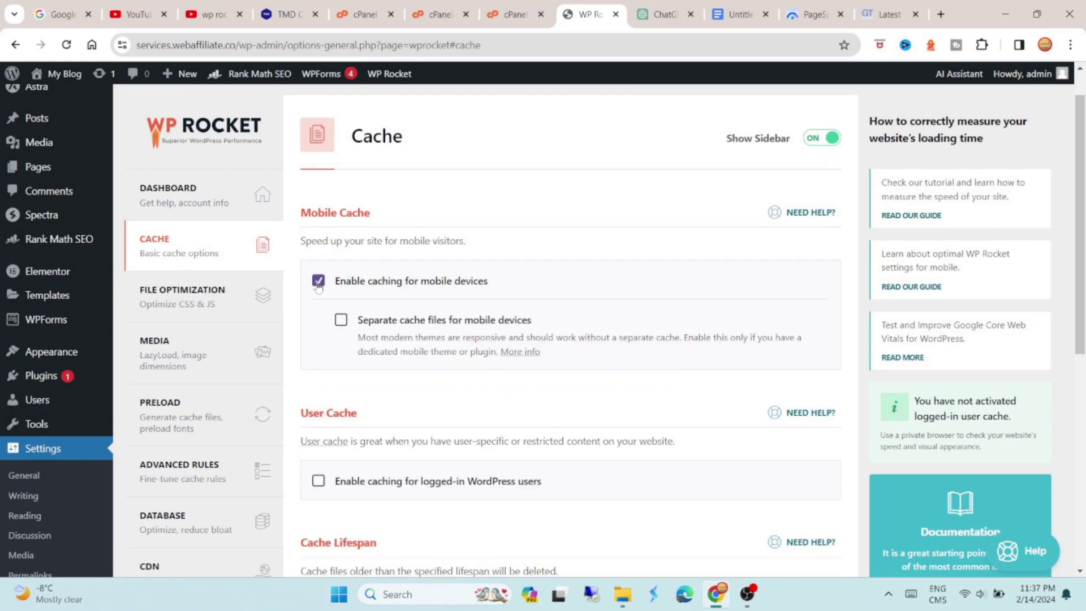
{"action": "scroll", "coordinate": [386, 290], "scroll_direction": "down", "scroll_amount": 7}
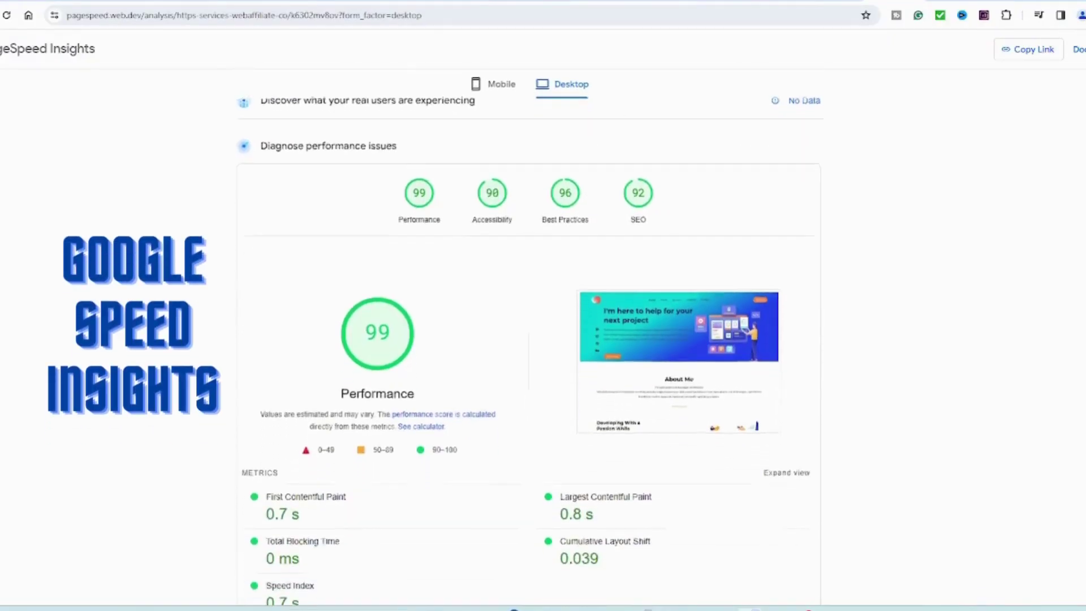
- Examine the scores, metrics and diagnostics in the PageSpeed Insights desktop report for services.webaffiliate.co
{"action": "scroll", "coordinate": [437, 175], "scroll_direction": "down", "scroll_amount": 1}
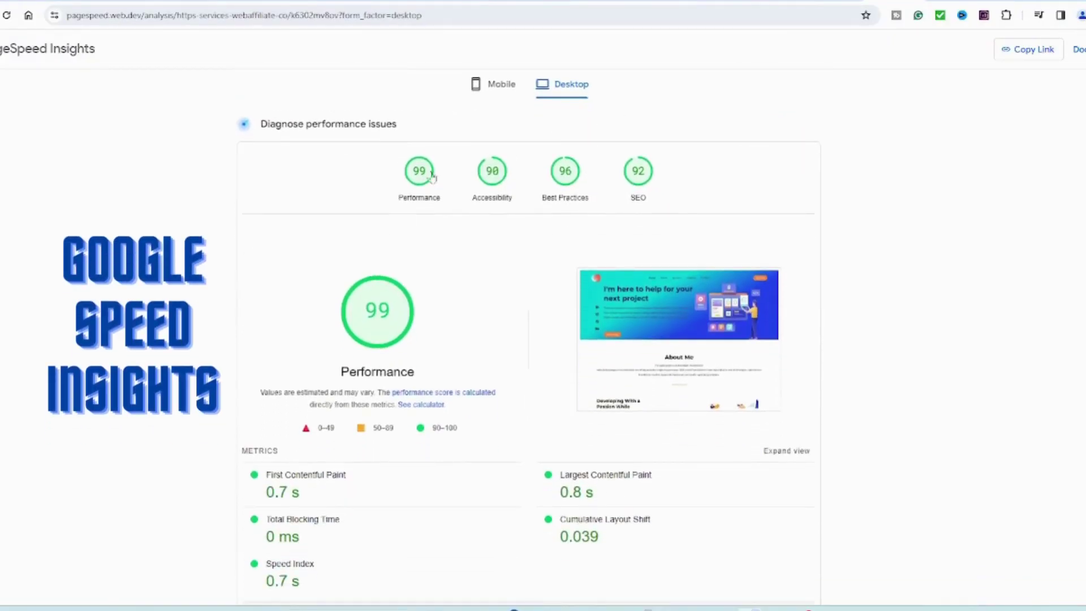
{"action": "scroll", "coordinate": [430, 198], "scroll_direction": "down", "scroll_amount": 3}
{"action": "scroll", "coordinate": [426, 219], "scroll_direction": "down", "scroll_amount": 1}
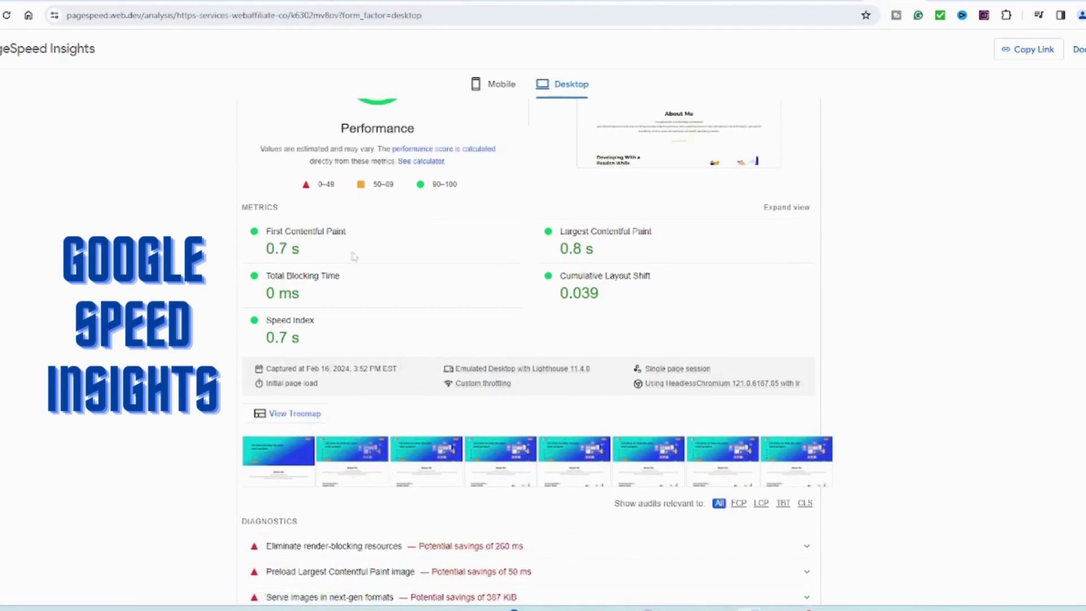
{"action": "scroll", "coordinate": [354, 256], "scroll_direction": "down", "scroll_amount": 3}
{"action": "scroll", "coordinate": [362, 254], "scroll_direction": "up", "scroll_amount": 9}
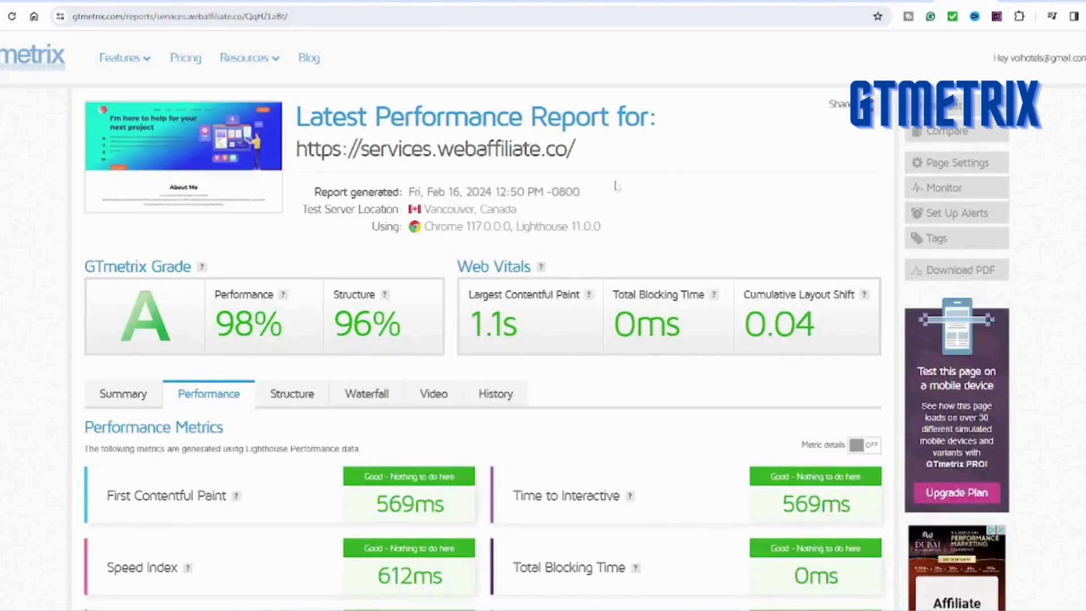
- Review the GTmetrix report's performance metrics and browser timings, plus the summary's speed visualization and top issues
{"action": "scroll", "coordinate": [616, 187], "scroll_direction": "down", "scroll_amount": 5}
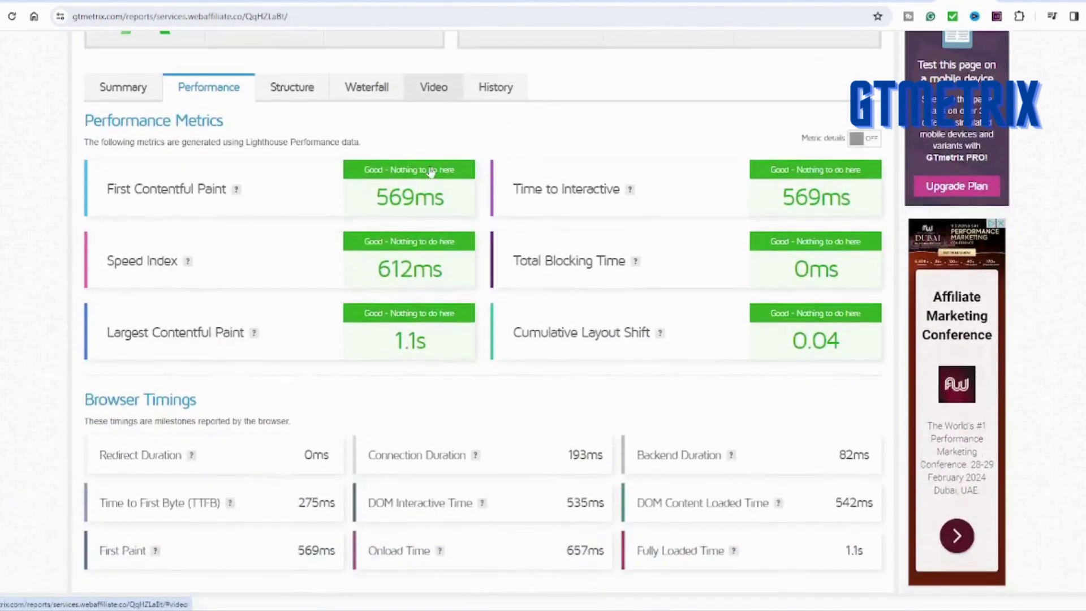
{"action": "scroll", "coordinate": [431, 171], "scroll_direction": "up", "scroll_amount": 5}
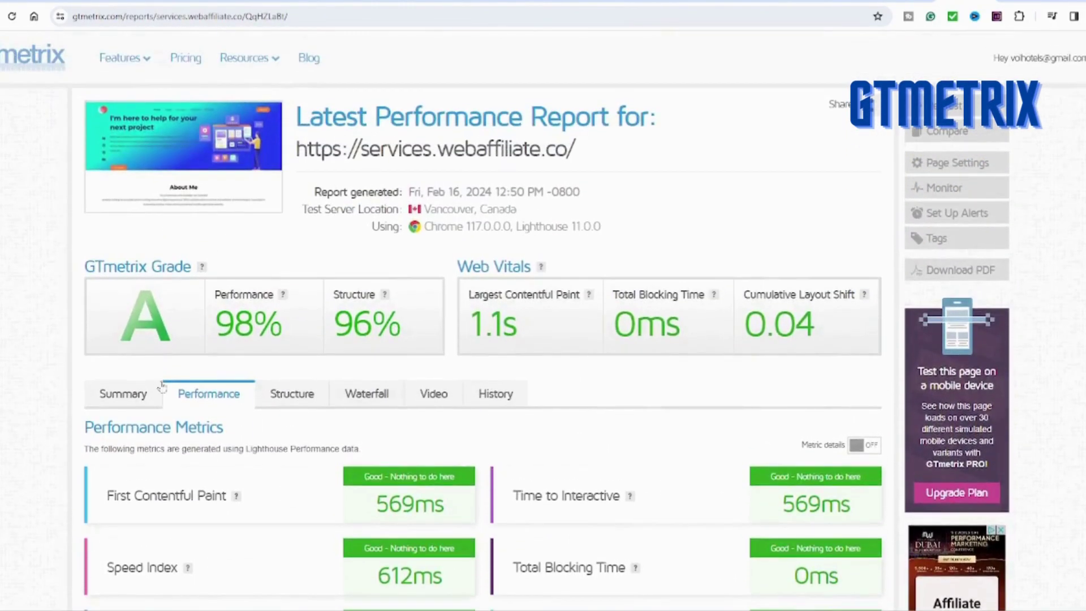
{"action": "left_click", "coordinate": [148, 398]}
{"action": "scroll", "coordinate": [315, 379], "scroll_direction": "down", "scroll_amount": 5}
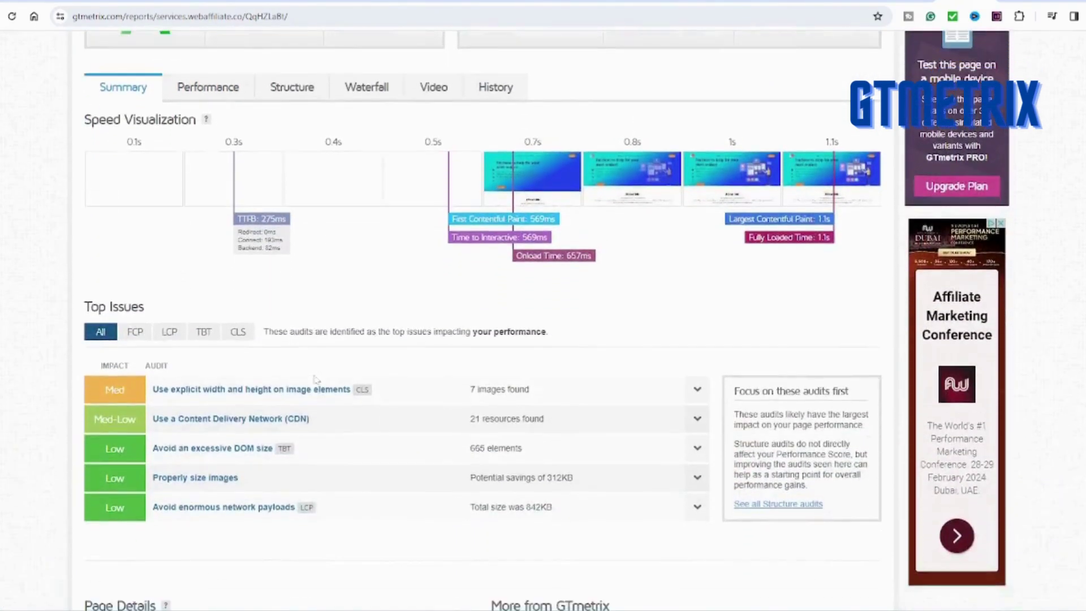
{"action": "scroll", "coordinate": [315, 379], "scroll_direction": "up", "scroll_amount": 5}
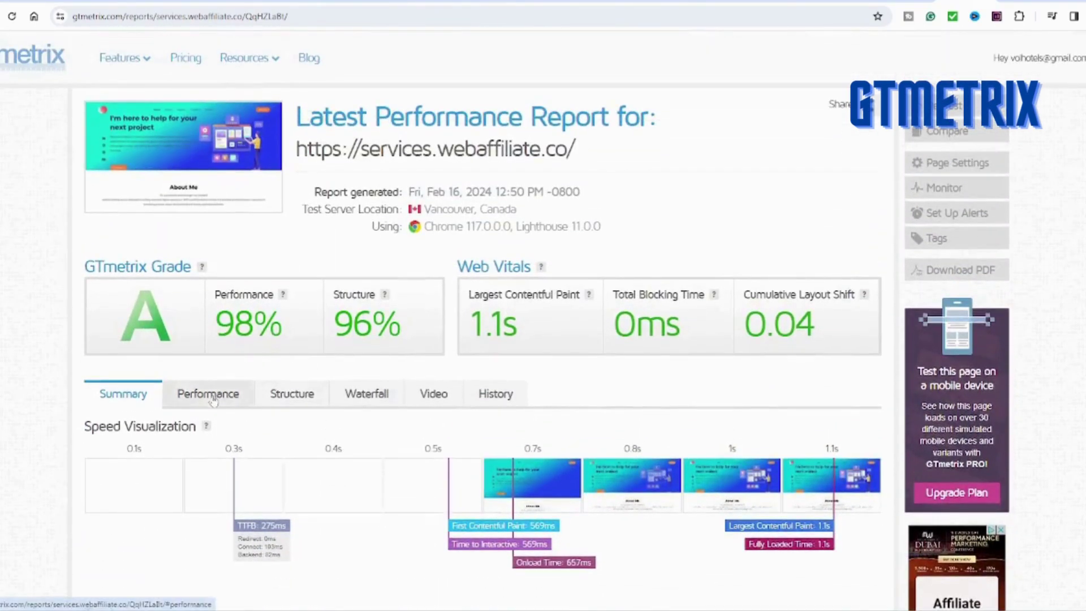
{"action": "left_click", "coordinate": [212, 396]}
{"action": "scroll", "coordinate": [282, 387], "scroll_direction": "down", "scroll_amount": 3}
{"action": "scroll", "coordinate": [510, 385], "scroll_direction": "up", "scroll_amount": 2}
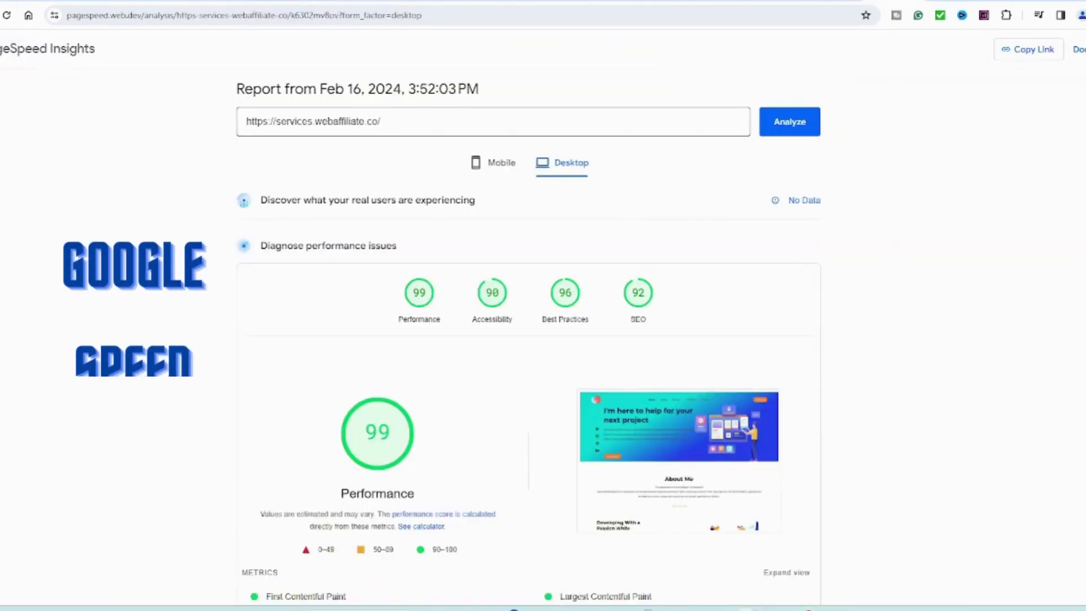
- Recheck the PageSpeed Insights desktop report's category scores, performance metrics and diagnostics
{"action": "scroll", "coordinate": [529, 340], "scroll_direction": "down", "scroll_amount": 2}
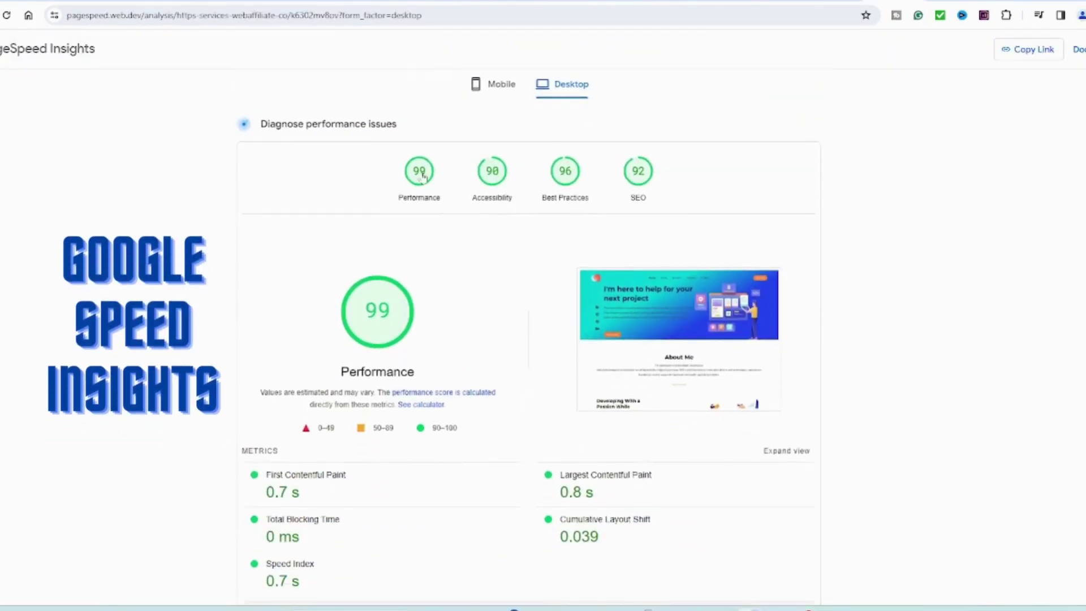
{"action": "scroll", "coordinate": [419, 208], "scroll_direction": "down", "scroll_amount": 4}
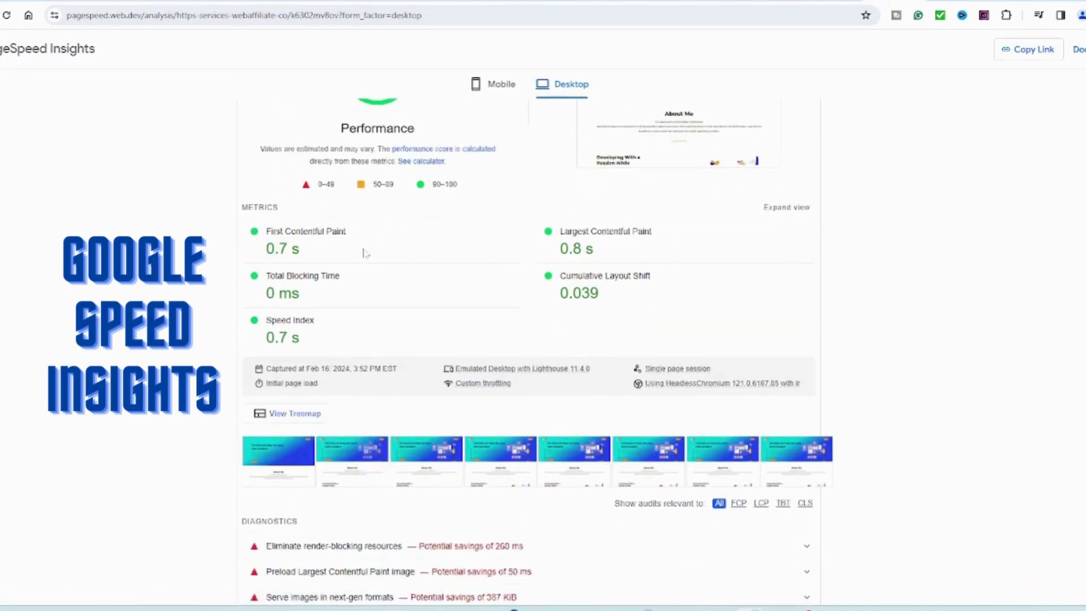
{"action": "scroll", "coordinate": [363, 253], "scroll_direction": "down", "scroll_amount": 3}
{"action": "scroll", "coordinate": [364, 253], "scroll_direction": "up", "scroll_amount": 8}
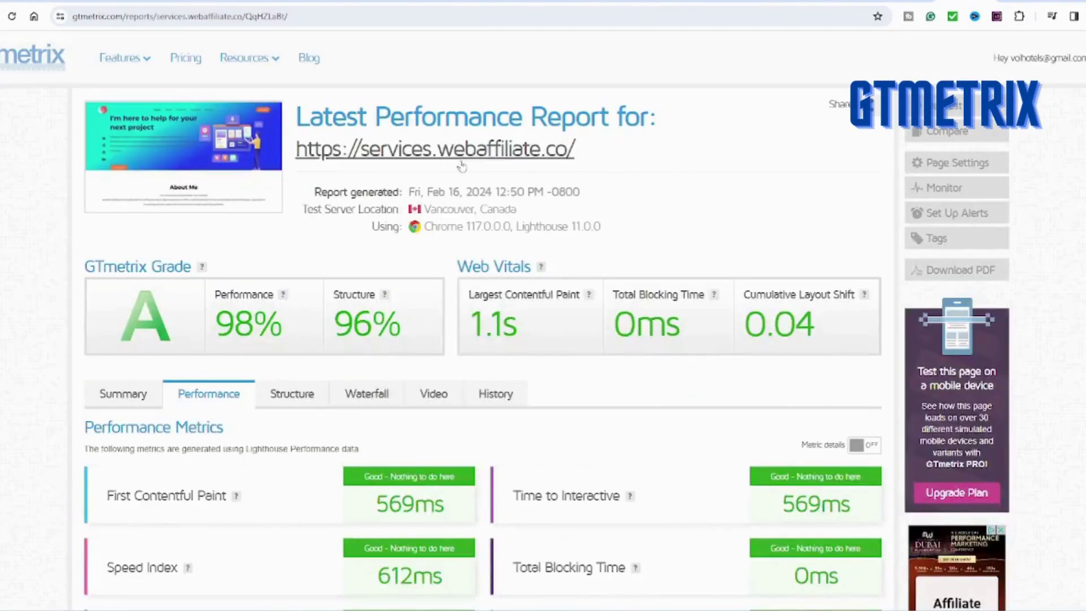
- Recheck the GTmetrix report's performance metrics, summary, grade and Web Vitals for services.webaffiliate.co
{"action": "scroll", "coordinate": [463, 165], "scroll_direction": "down", "scroll_amount": 5}
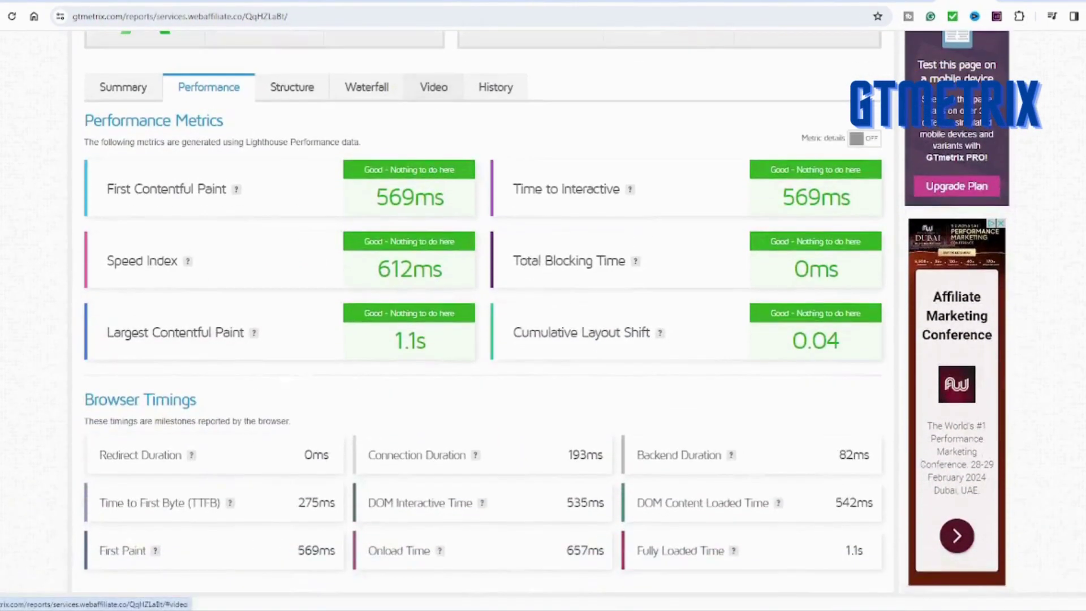
{"action": "scroll", "coordinate": [263, 229], "scroll_direction": "up", "scroll_amount": 5}
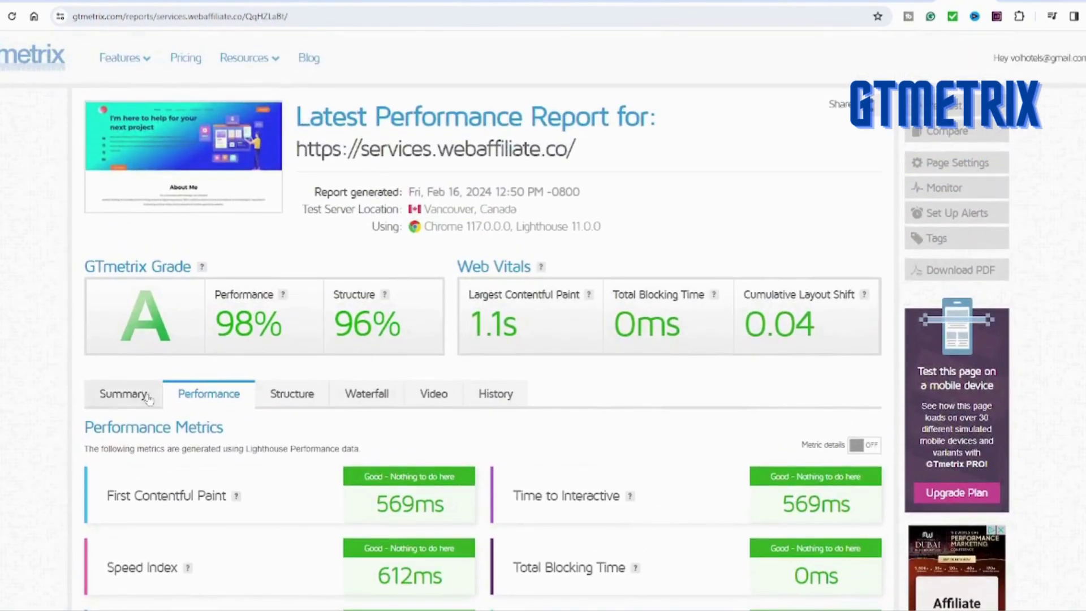
{"action": "left_click", "coordinate": [148, 396]}
{"action": "scroll", "coordinate": [316, 380], "scroll_direction": "down", "scroll_amount": 5}
{"action": "scroll", "coordinate": [316, 380], "scroll_direction": "up", "scroll_amount": 5}
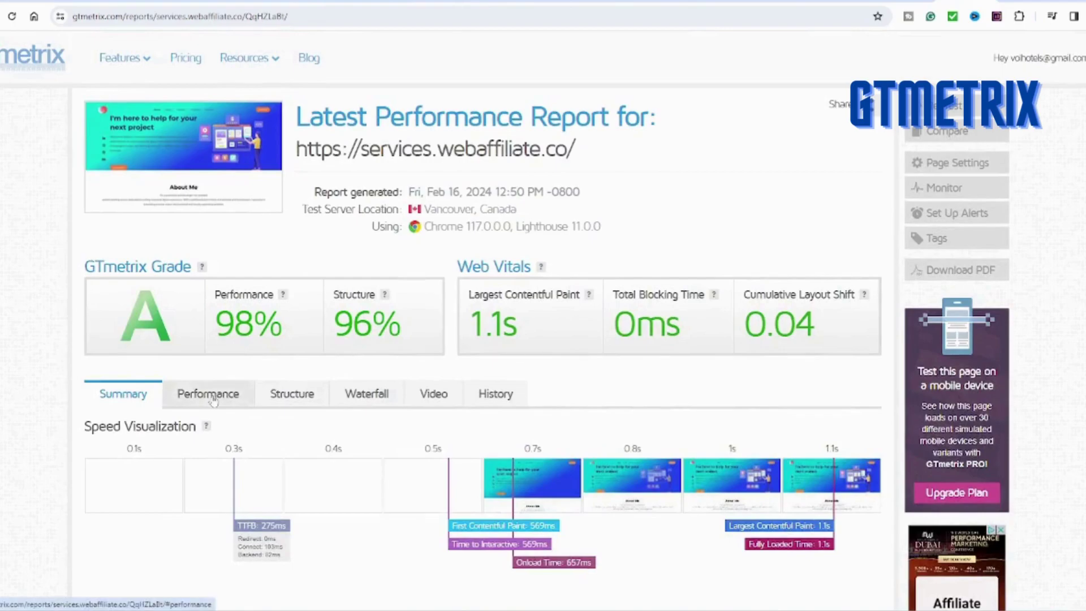
{"action": "left_click", "coordinate": [213, 401]}
{"action": "scroll", "coordinate": [509, 384], "scroll_direction": "down", "scroll_amount": 3}
{"action": "scroll", "coordinate": [511, 384], "scroll_direction": "up", "scroll_amount": 1}
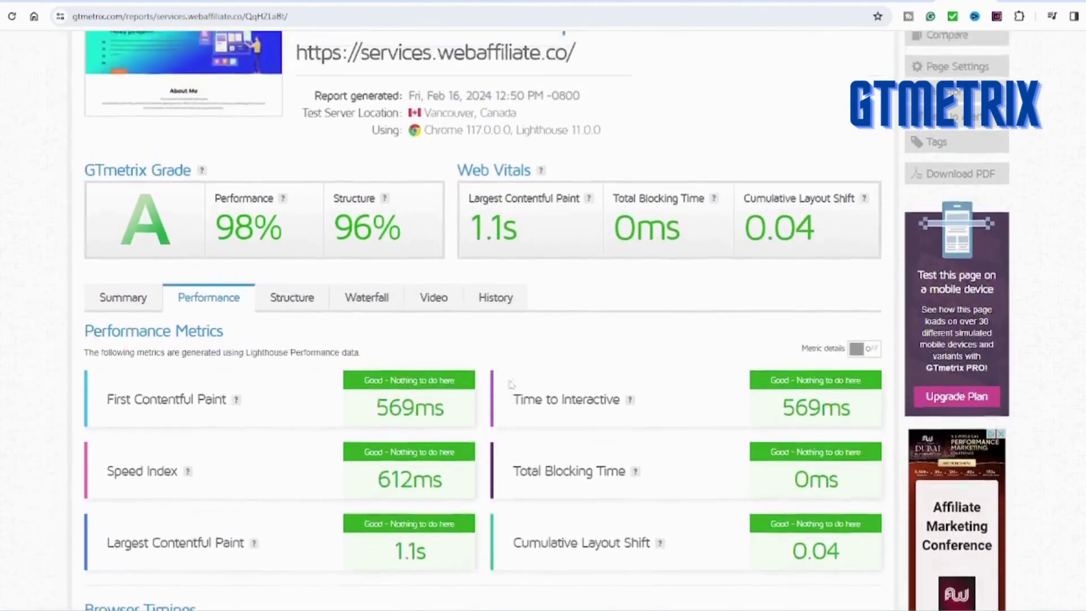
{"action": "scroll", "coordinate": [511, 384], "scroll_direction": "up", "scroll_amount": 1}
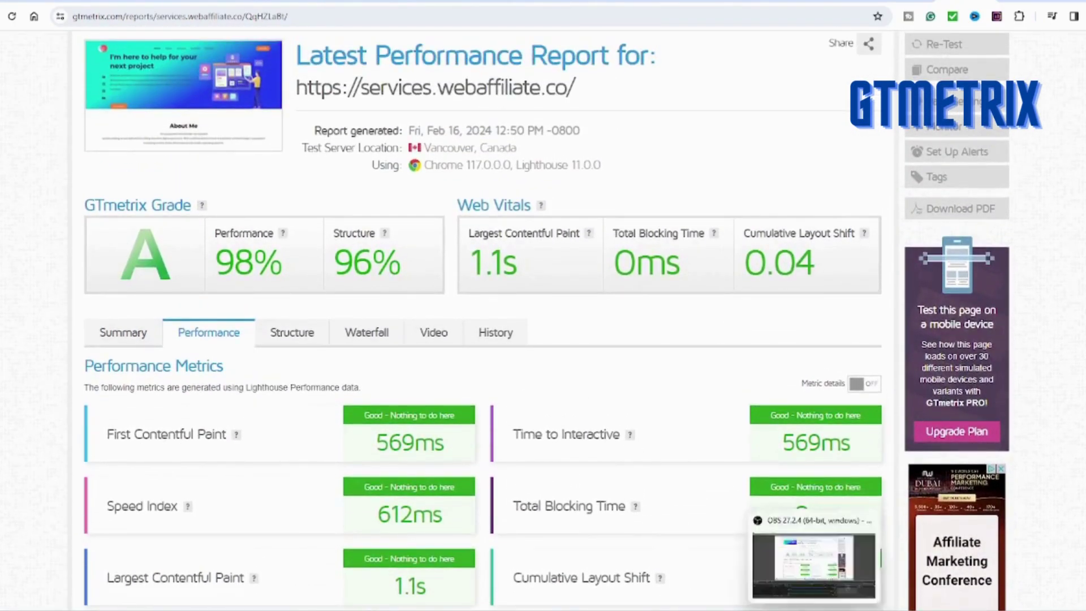